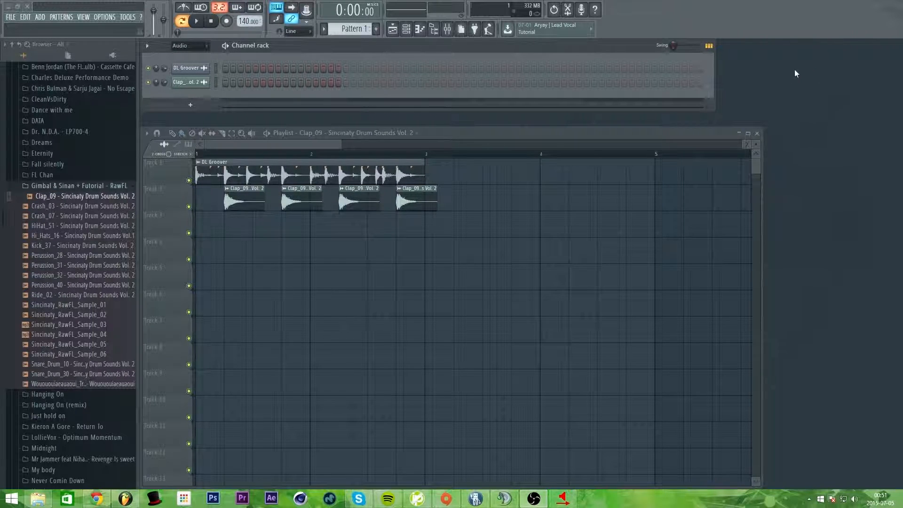
# Add the Sytrus synthesizer from the plugin picker as a new channel above DL Groover in the channel rack.
pyautogui.hotkey('shift', 'F8')
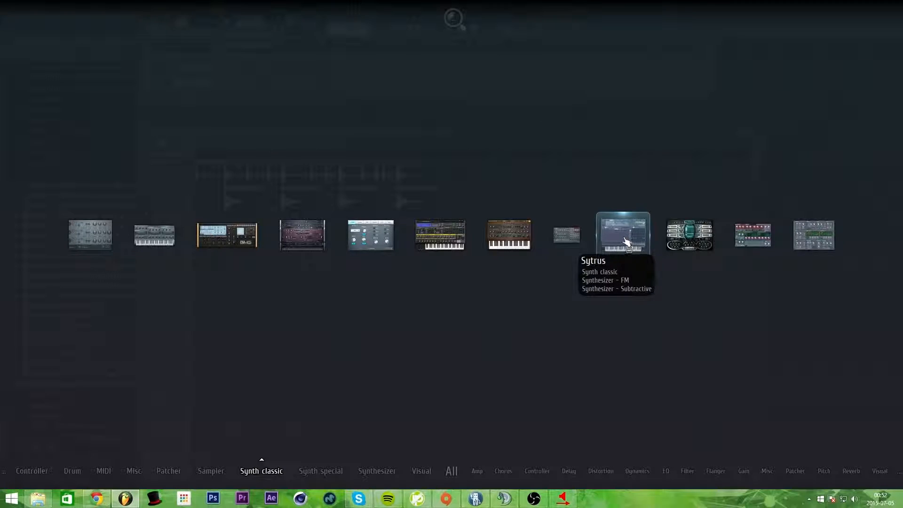
pyautogui.moveTo(626, 241); pyautogui.dragTo(200, 55)
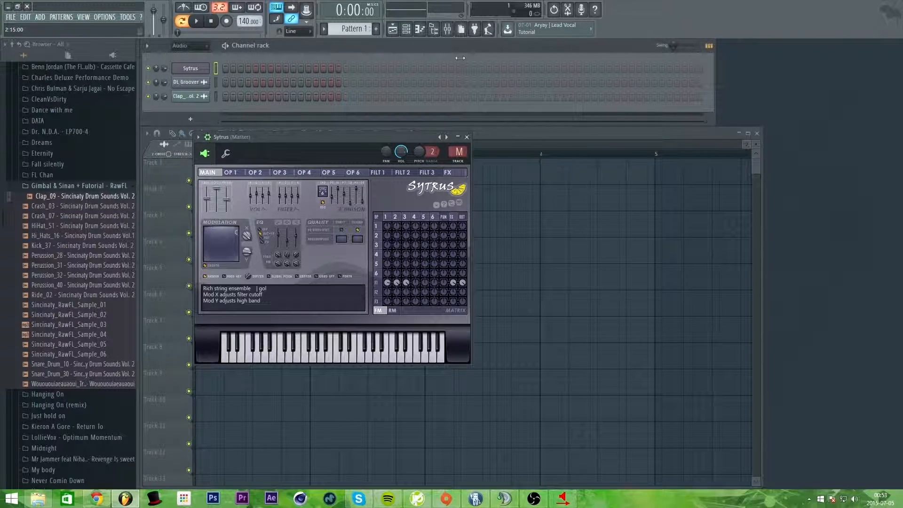
# Swap the Sytrus channel's instrument to SimSynth and back to Sytrus with the plugin picker.
pyautogui.press('F8')
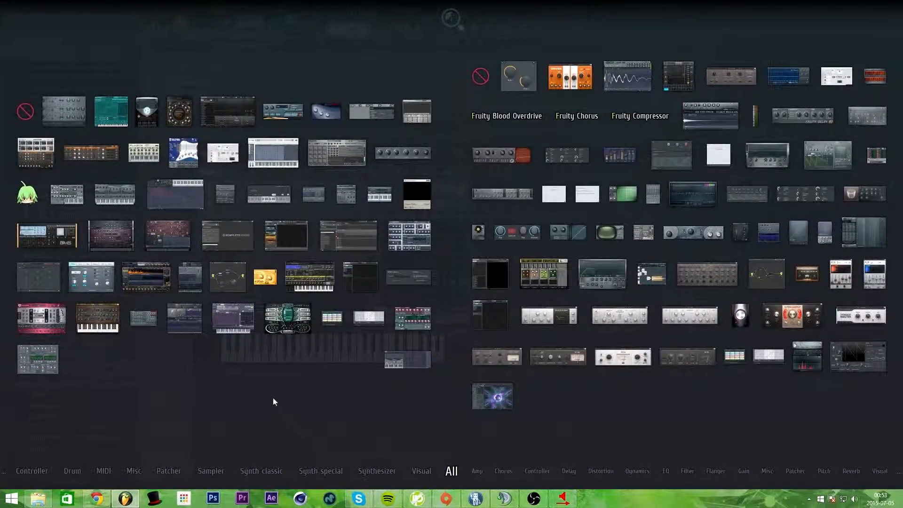
pyautogui.moveTo(148, 315); pyautogui.dragTo(193, 69)
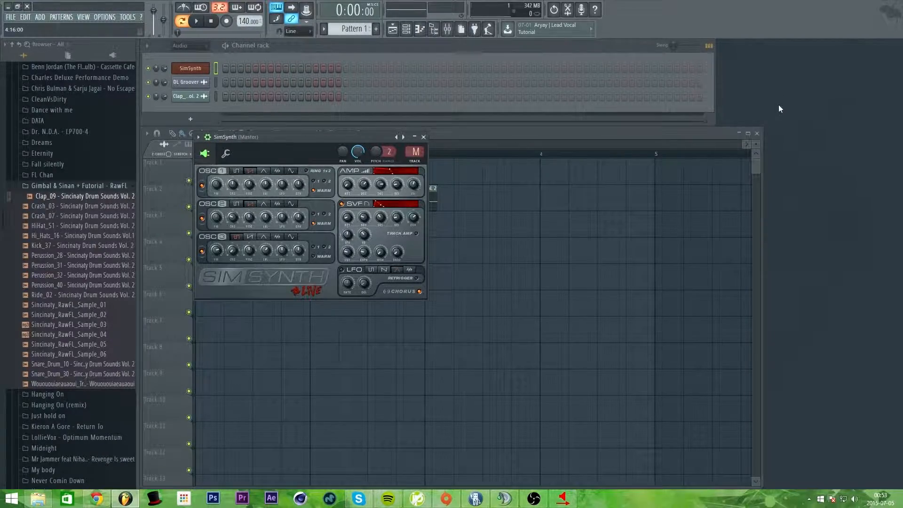
pyautogui.press('F8')
pyautogui.moveTo(233, 318); pyautogui.dragTo(191, 67)
pyautogui.moveTo(294, 141); pyautogui.dragTo(445, 149)
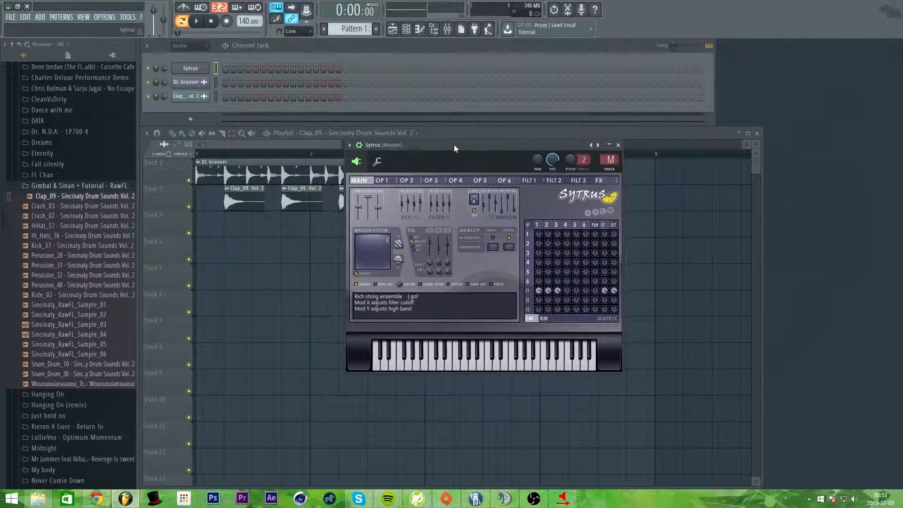
# Examine the list of instruments that can replace the Sytrus channel's plugin, without choosing one.
pyautogui.rightClick(194, 70)
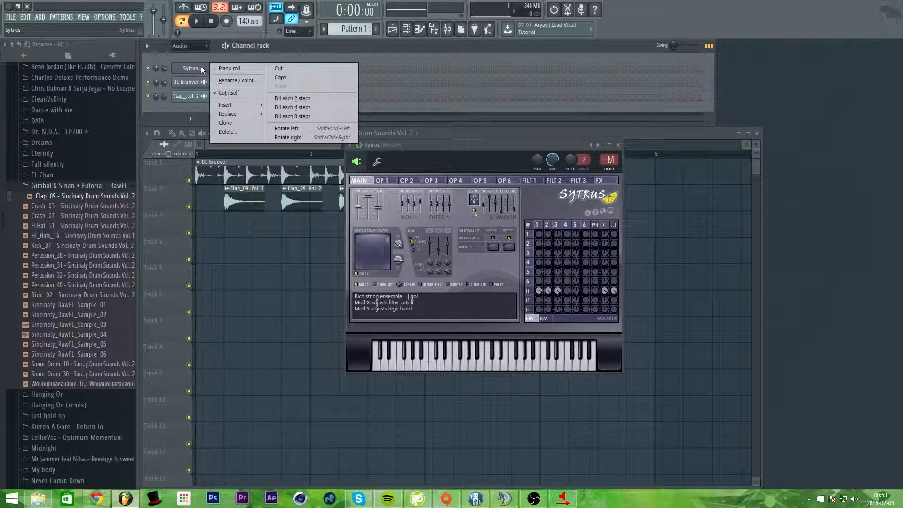
pyautogui.moveTo(242, 107)
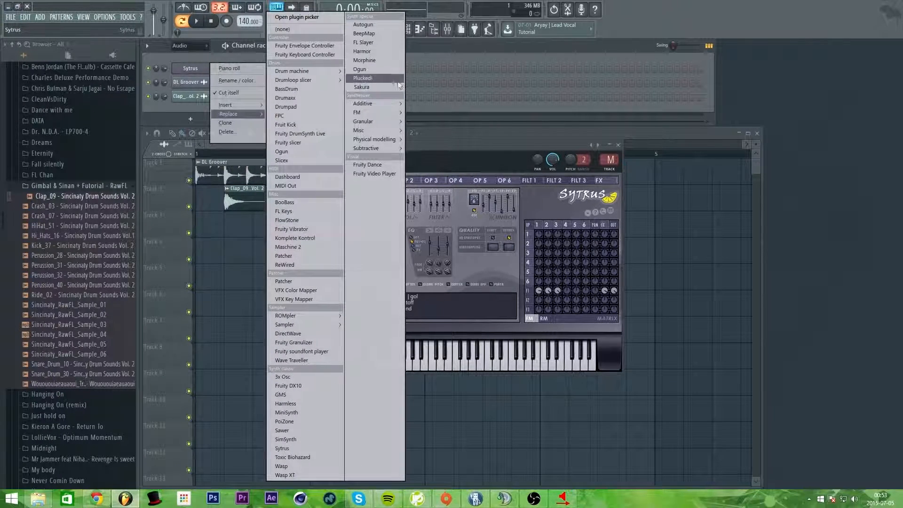
pyautogui.press('Escape')
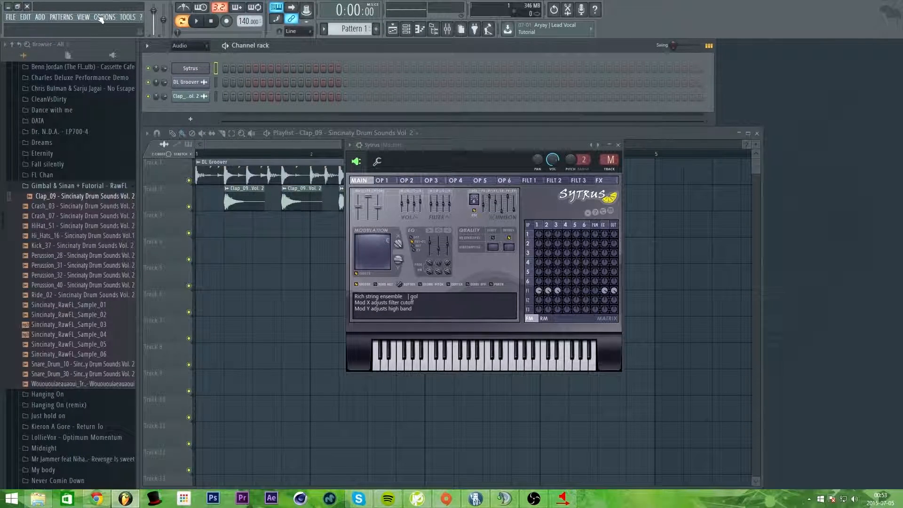
# Examine the options for adding channels and view the full plugin picker, leaving it without adding anything.
pyautogui.click(126, 17)
pyautogui.press('Escape')
pyautogui.click(36, 18)
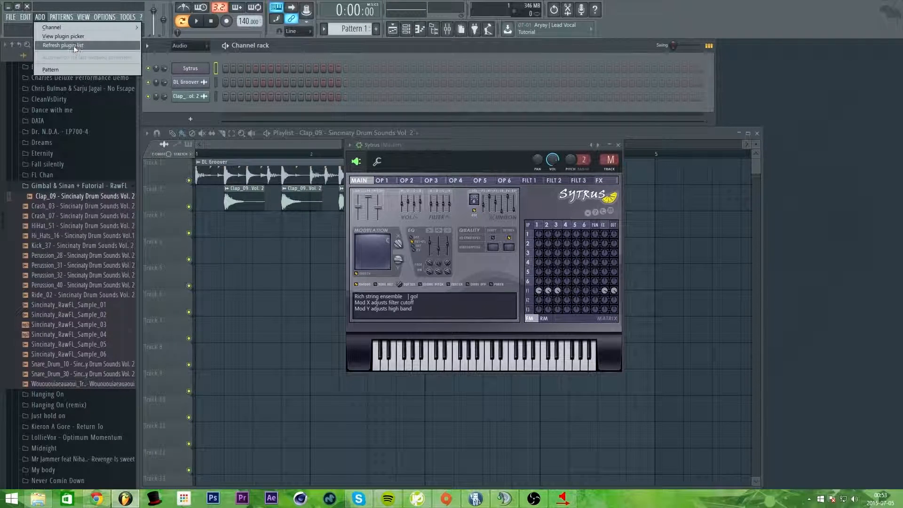
pyautogui.moveTo(78, 28)
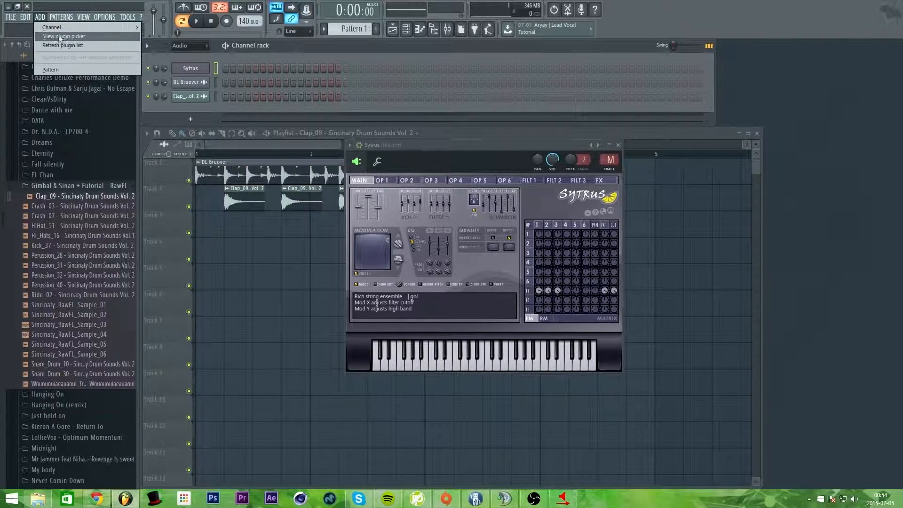
pyautogui.click(55, 36)
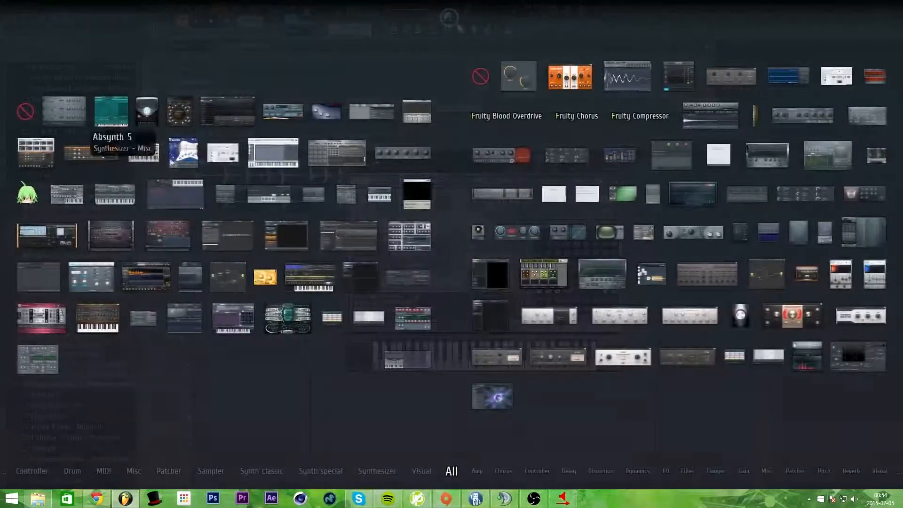
pyautogui.click(282, 400)
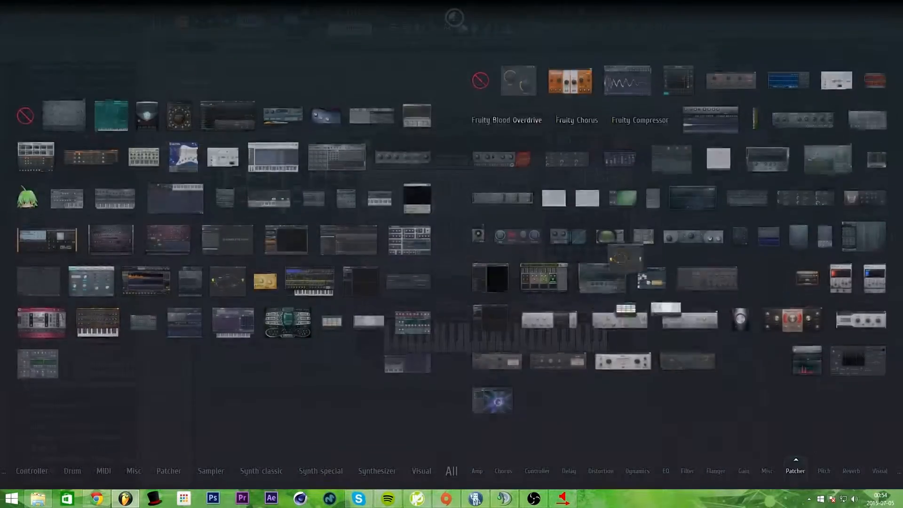
pyautogui.click(754, 417)
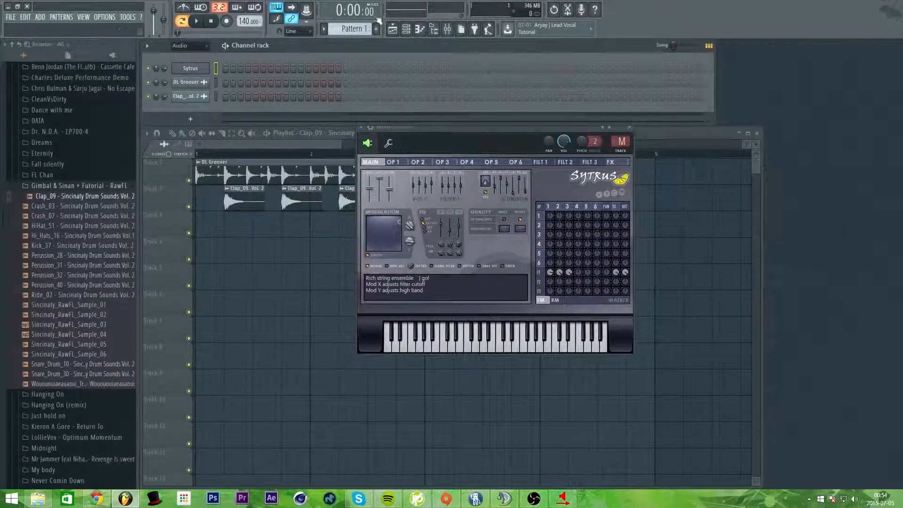
pyautogui.moveTo(454, 127); pyautogui.dragTo(536, 132)
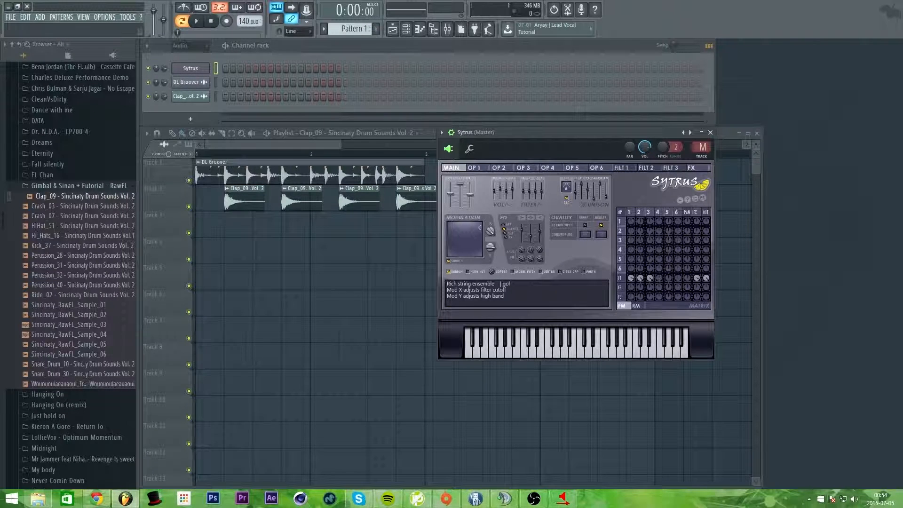
pyautogui.moveTo(591, 135); pyautogui.dragTo(562, 135)
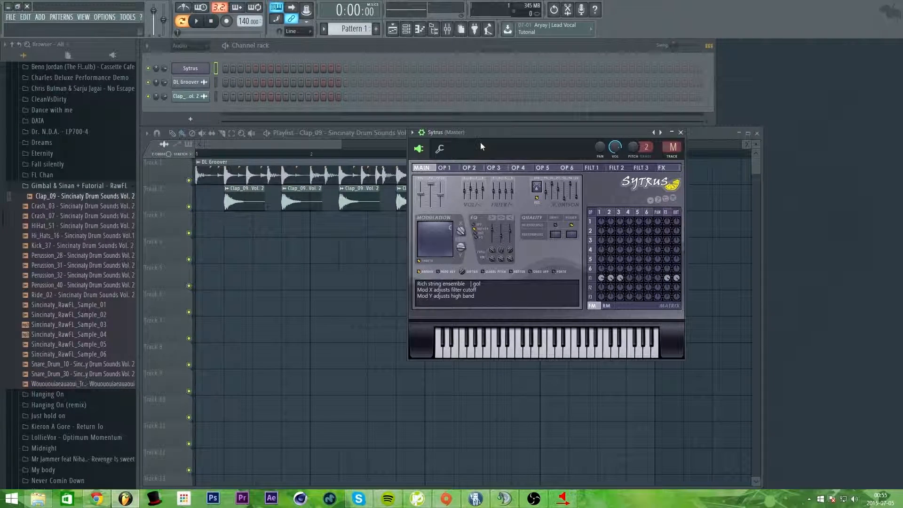
pyautogui.moveTo(484, 134); pyautogui.dragTo(459, 132)
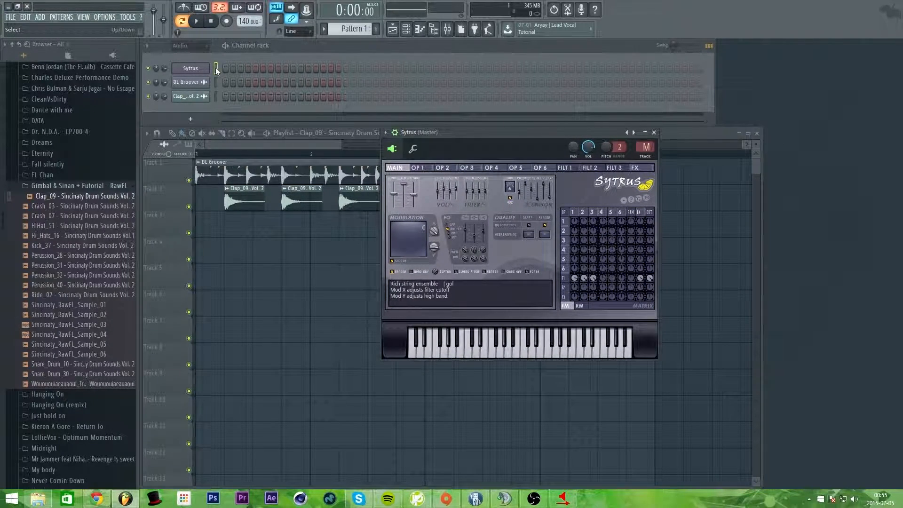
# Select the Sytrus channel and audition its sound by playing a C major scale and a few extra notes.
pyautogui.click(216, 83)
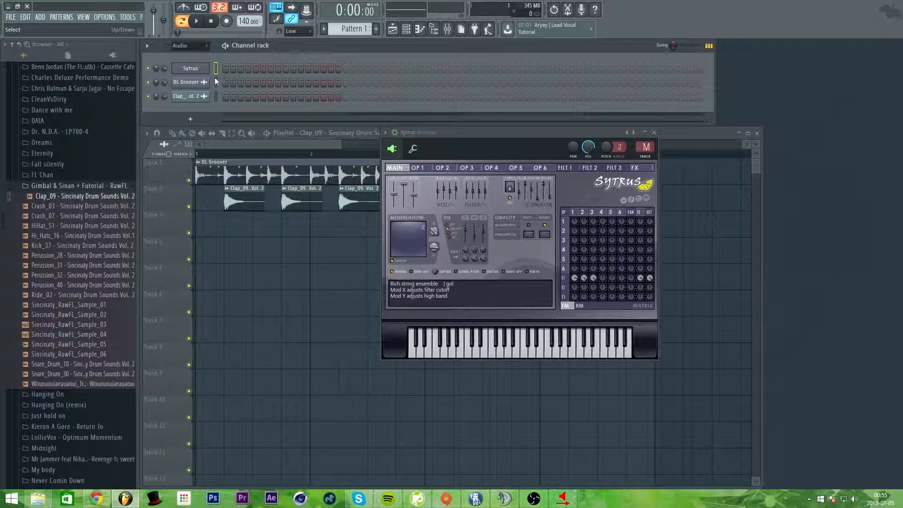
pyautogui.scroll(1, 216, 96)
pyautogui.click(217, 67)
pyautogui.click(215, 68)
pyautogui.press('z')
pyautogui.press('x')
pyautogui.press('c')
pyautogui.press('v')
pyautogui.press('b')
pyautogui.press('n')
pyautogui.press('m')
pyautogui.press(',')
pyautogui.press('z')
pyautogui.press('s')
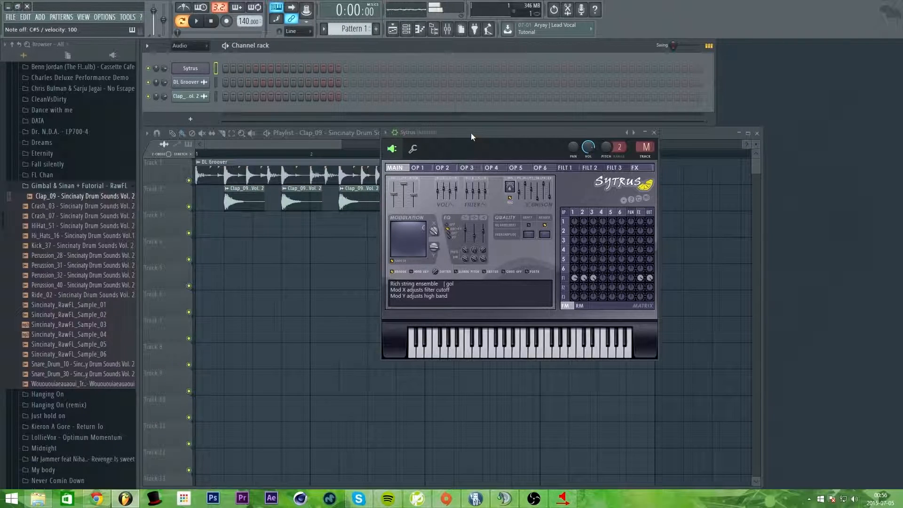
pyautogui.press('s')
pyautogui.press('c')
# Close the Sytrus window and lower the playlist's upper edge to leave a gap beneath the channel rack.
pyautogui.moveTo(531, 139); pyautogui.dragTo(527, 140)
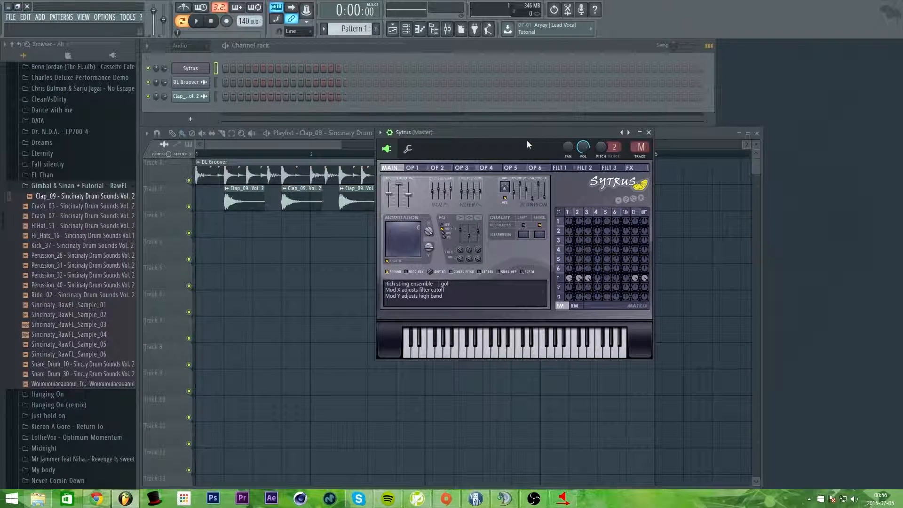
pyautogui.click(649, 132)
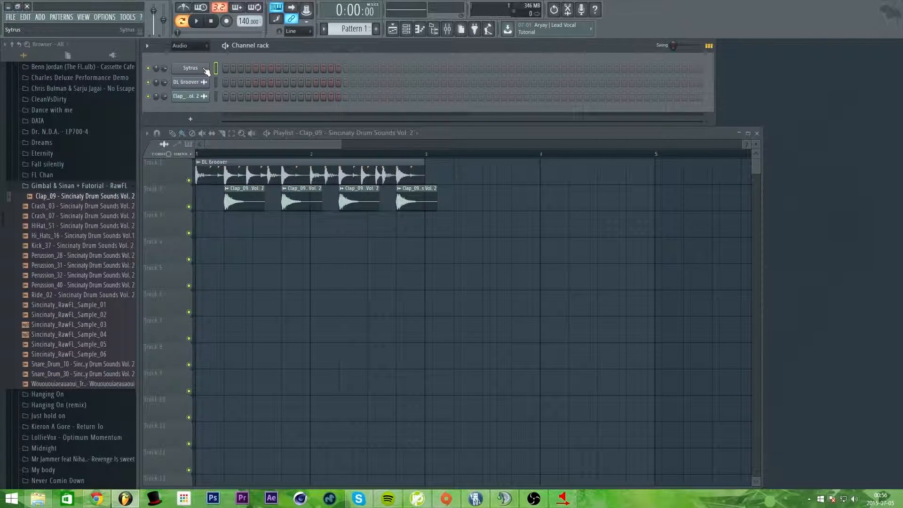
pyautogui.moveTo(630, 128); pyautogui.dragTo(629, 158)
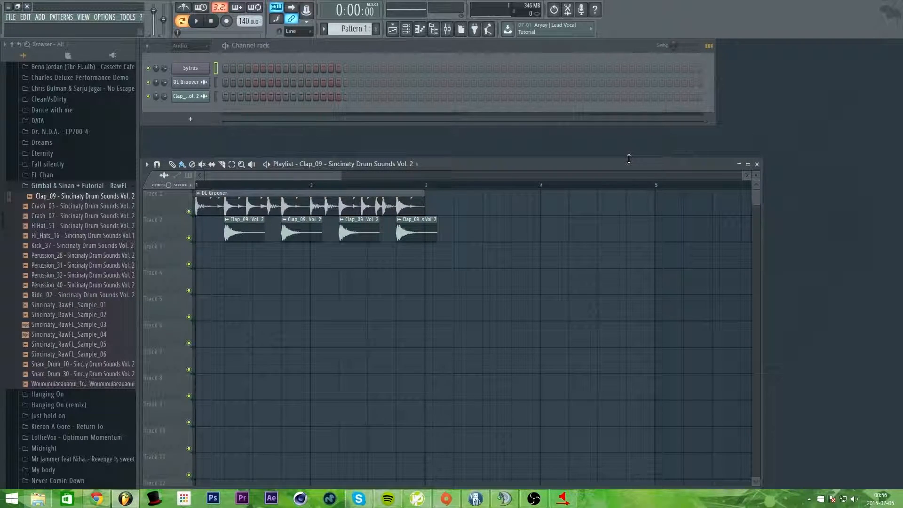
pyautogui.click(338, 51)
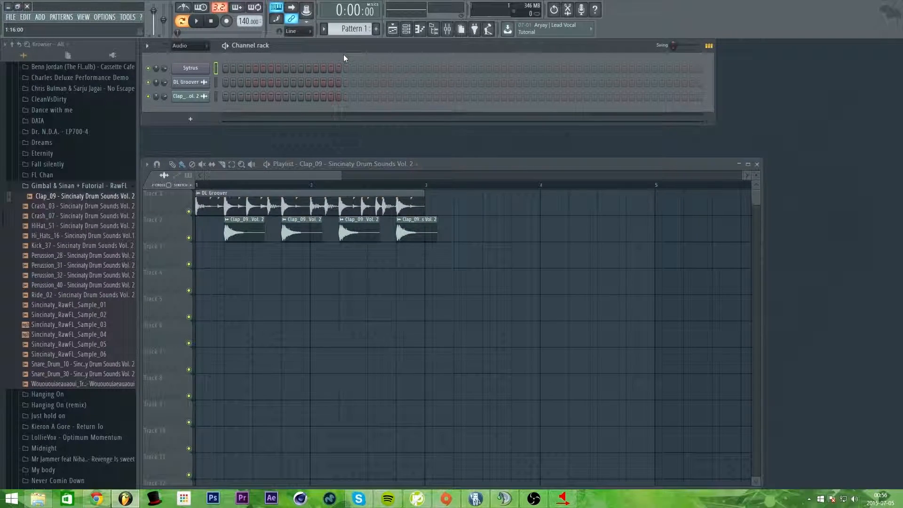
# Open the Sytrus channel's piano roll and maximize it with about four bars in view.
pyautogui.rightClick(198, 70)
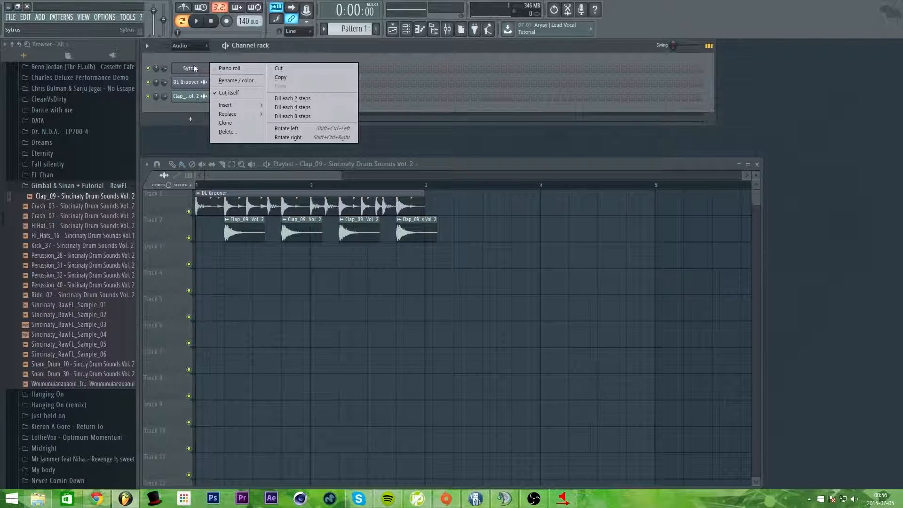
pyautogui.click(242, 68)
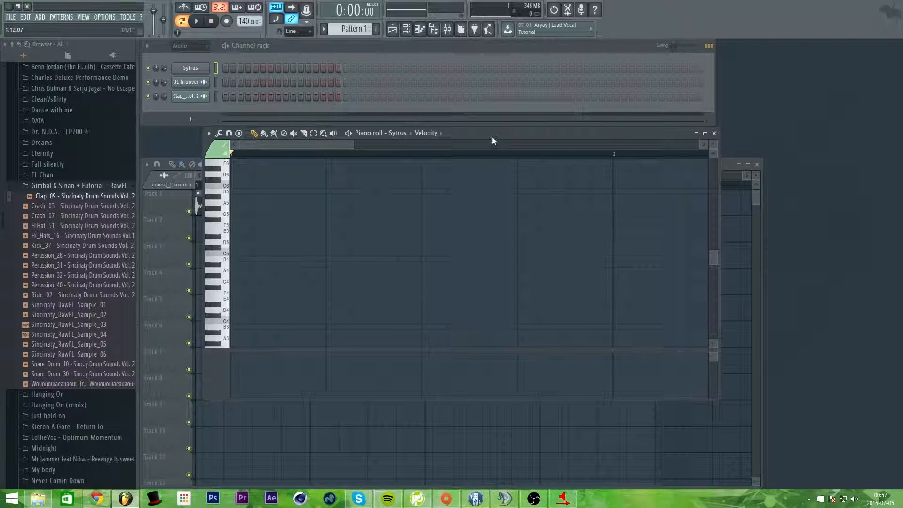
pyautogui.moveTo(489, 135); pyautogui.dragTo(503, 106)
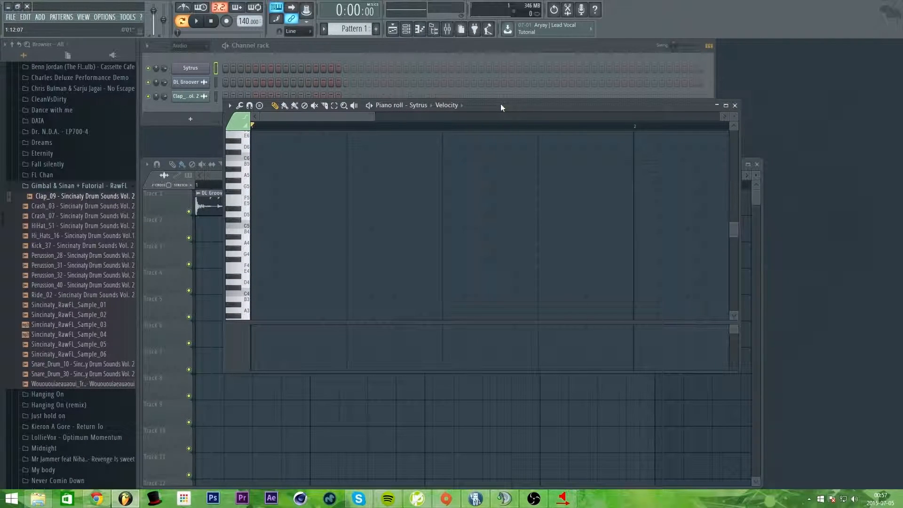
pyautogui.doubleClick(500, 105)
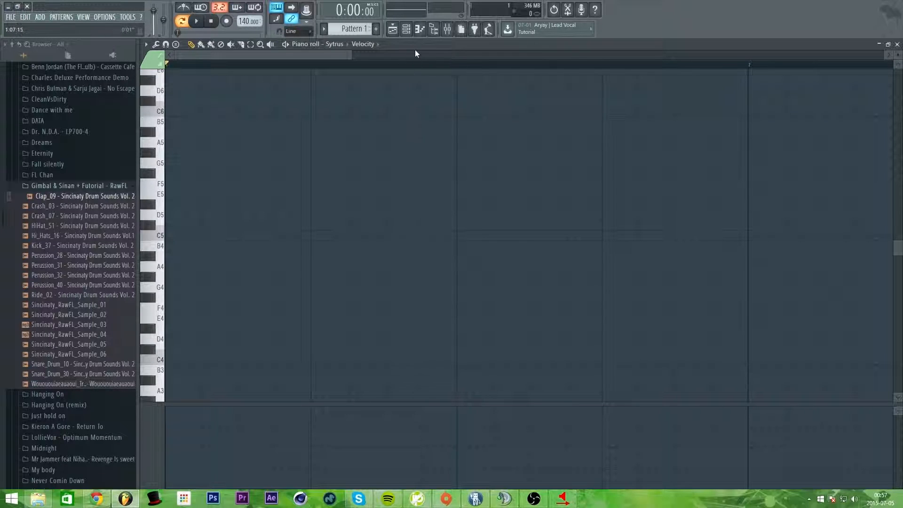
pyautogui.scroll(-3, 299, 71)
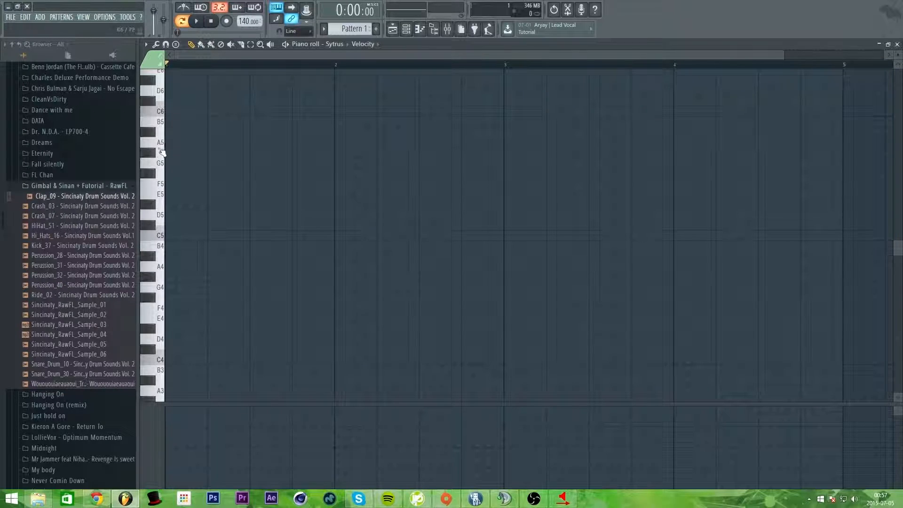
# Preview the pitches around C5 on the piano roll's keyboard.
pyautogui.moveTo(161, 318); pyautogui.dragTo(160, 235)
pyautogui.click(152, 228)
pyautogui.click(159, 234)
pyautogui.click(160, 235)
# Place scattered trial notes in the piano roll from the start of bar 2, mostly between C5 and A#5.
pyautogui.click(340, 237)
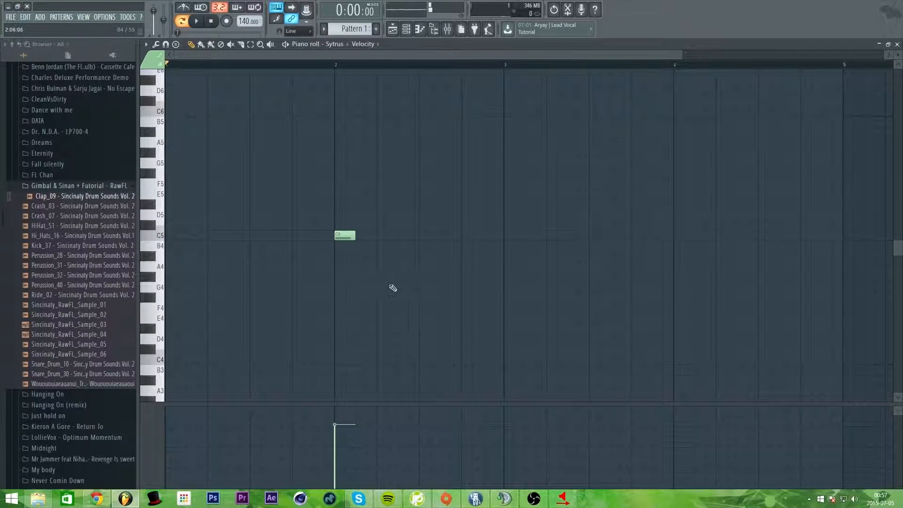
pyautogui.click(382, 235)
pyautogui.click(446, 235)
pyautogui.click(541, 225)
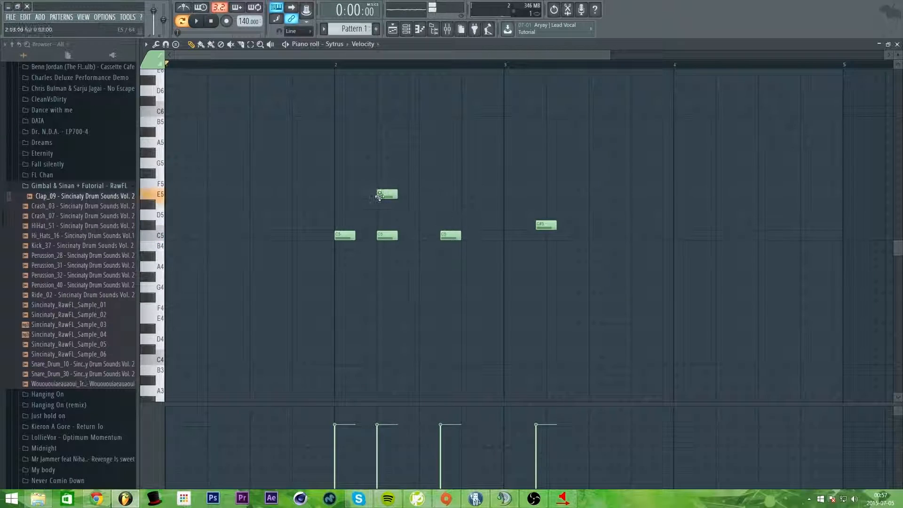
pyautogui.click(467, 204)
pyautogui.click(435, 132)
pyautogui.click(457, 184)
pyautogui.click(540, 246)
pyautogui.click(361, 174)
# Delete all the trial notes from the piano roll.
pyautogui.rightClick(547, 245)
pyautogui.rightClick(546, 225)
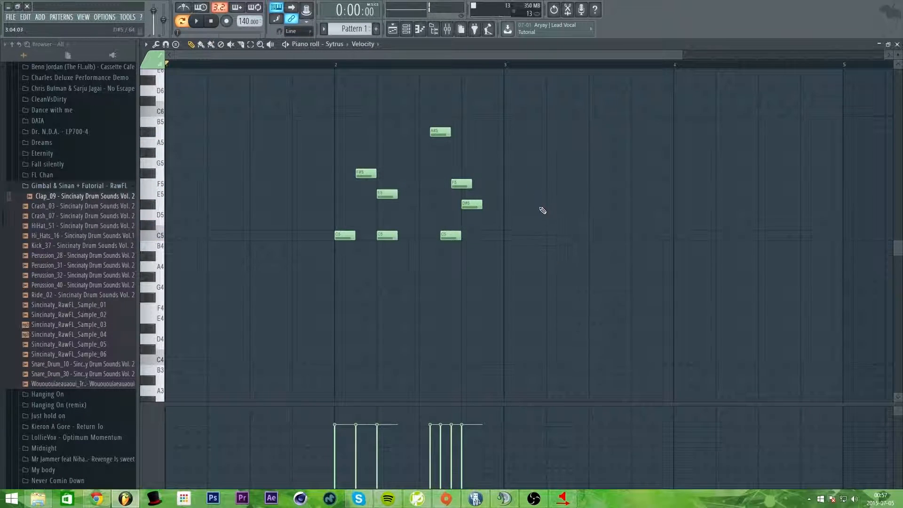
pyautogui.rightClick(471, 205)
pyautogui.rightClick(462, 184)
pyautogui.rightClick(440, 132)
pyautogui.rightClick(451, 235)
pyautogui.rightClick(388, 194)
pyautogui.rightClick(370, 172)
pyautogui.rightClick(385, 235)
pyautogui.click(385, 235)
pyautogui.rightClick(388, 236)
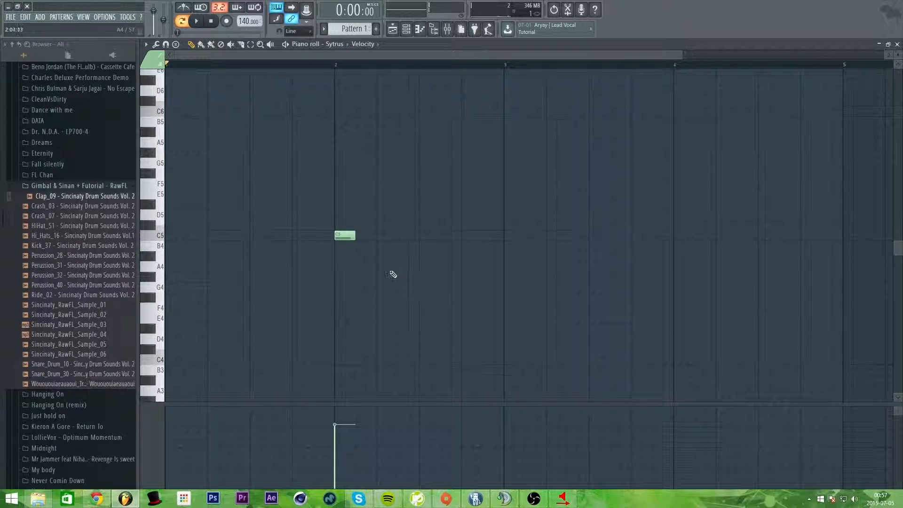
pyautogui.rightClick(345, 237)
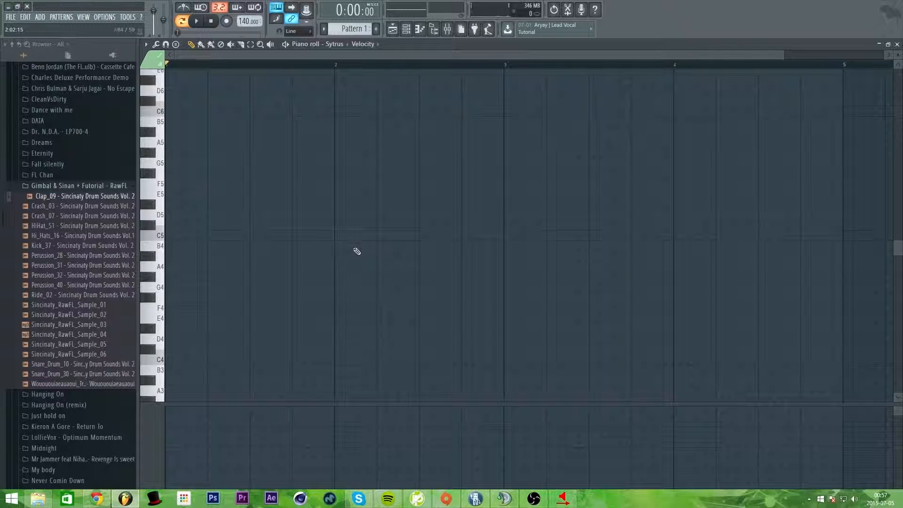
# Draw three C5 notes followed by three C#5 notes across bar 1 of the Sytrus pattern.
pyautogui.click(169, 237)
pyautogui.moveTo(182, 236); pyautogui.dragTo(186, 237)
pyautogui.click(202, 236)
pyautogui.click(233, 237)
pyautogui.click(254, 225)
pyautogui.click(286, 225)
pyautogui.click(314, 225)
# Draw three D#5 notes followed by three C#5 notes across bar 2, and restore the piano roll to its smaller window.
pyautogui.click(339, 204)
pyautogui.click(372, 204)
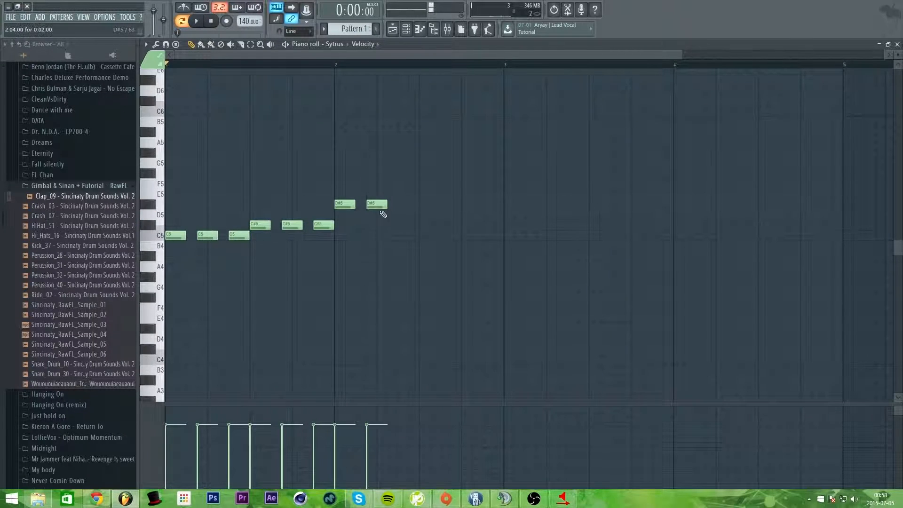
pyautogui.click(403, 204)
pyautogui.click(425, 225)
pyautogui.click(456, 225)
pyautogui.click(485, 225)
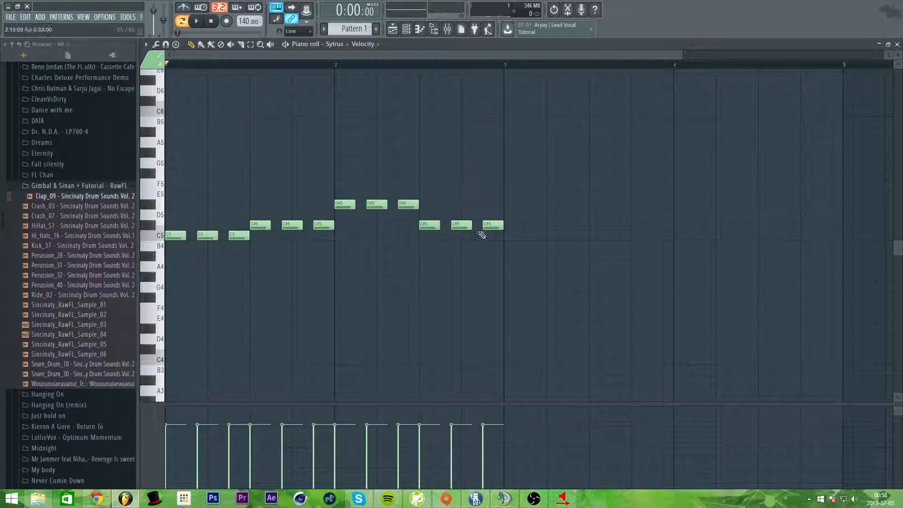
pyautogui.doubleClick(447, 47)
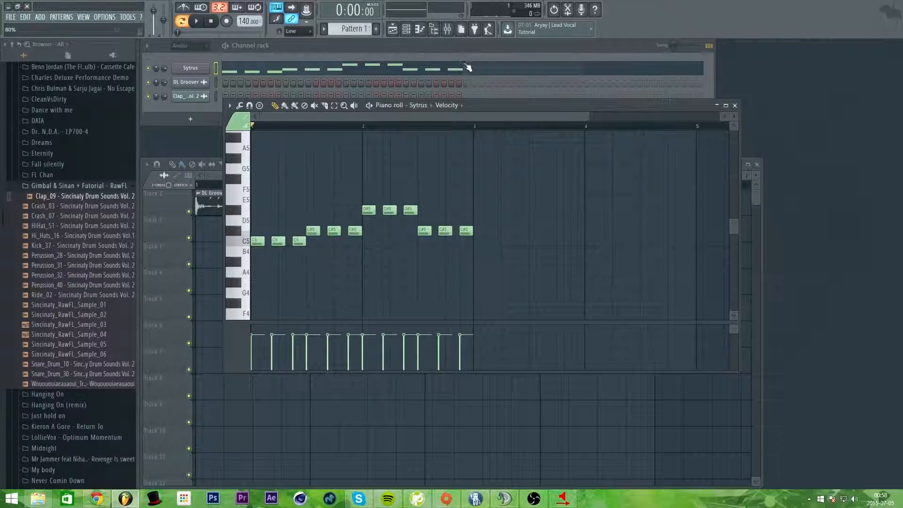
# Move the piano roll off the playlist clips and play the song arrangement briefly.
pyautogui.moveTo(511, 108); pyautogui.dragTo(656, 136)
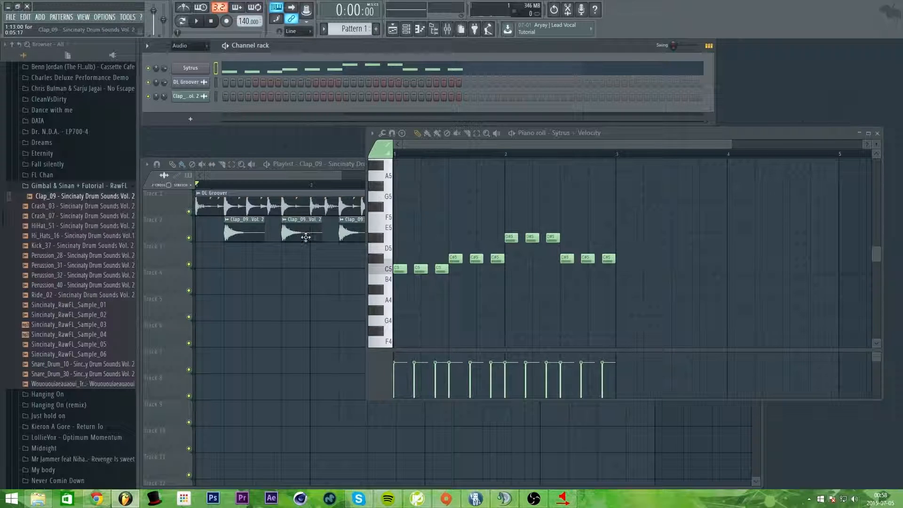
pyautogui.click(196, 21)
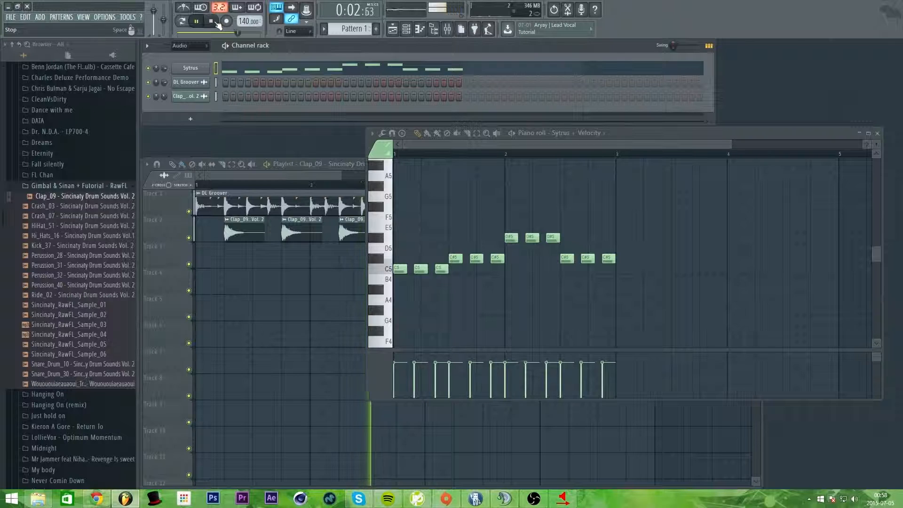
pyautogui.click(213, 21)
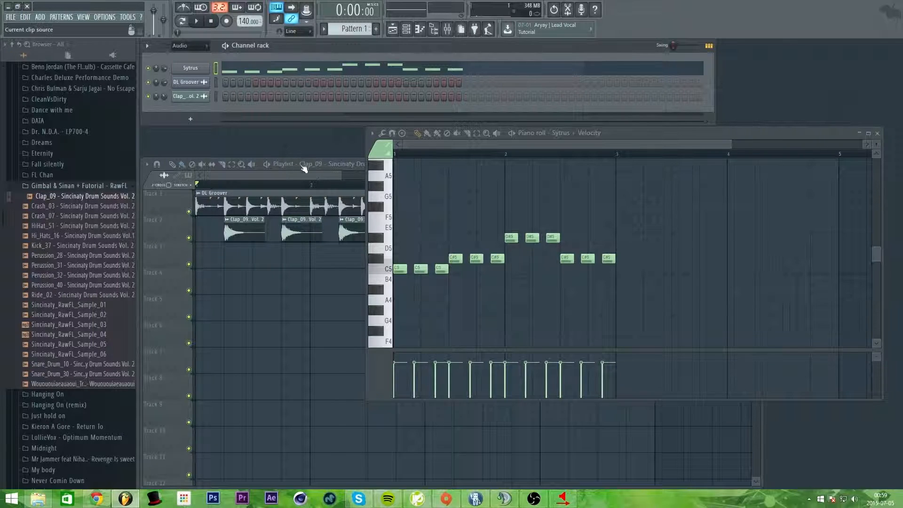
# Switch playback to pattern mode, reposition the piano roll over the playlist, and play the Sytrus melody.
pyautogui.click(183, 22)
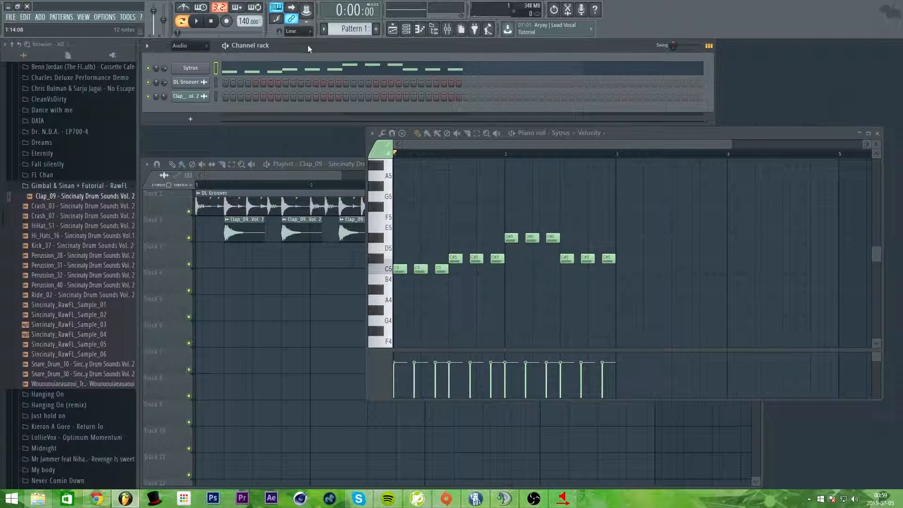
pyautogui.moveTo(660, 133); pyautogui.dragTo(500, 133)
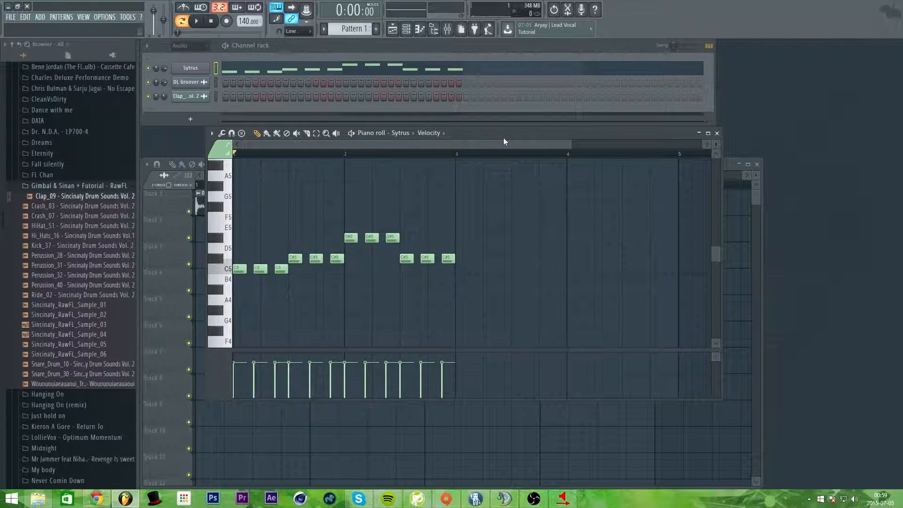
pyautogui.click(182, 23)
pyautogui.click(196, 21)
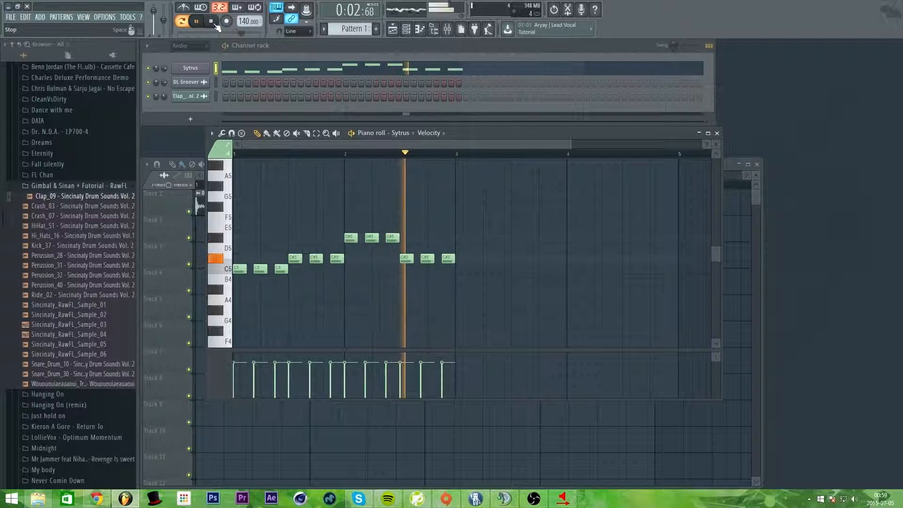
pyautogui.click(212, 22)
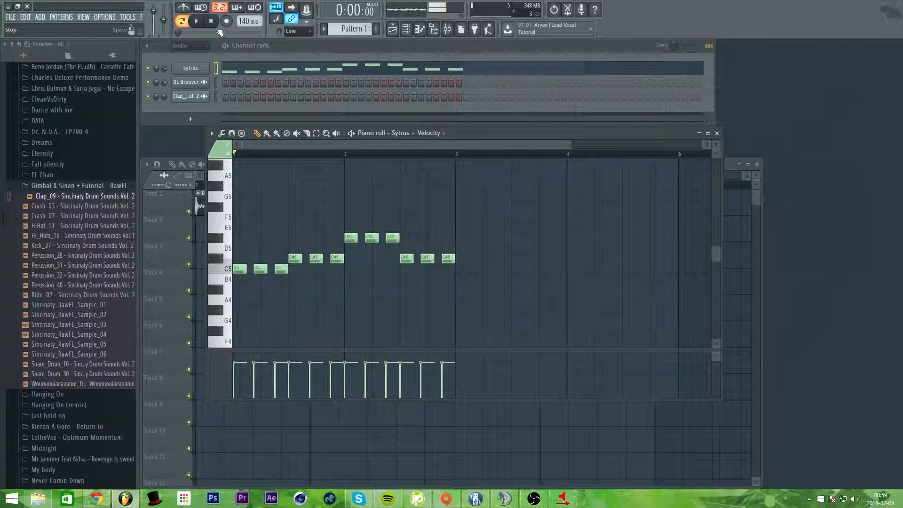
# Set the Sytrus channel's volume to 43% and play the pattern again.
pyautogui.click(165, 68)
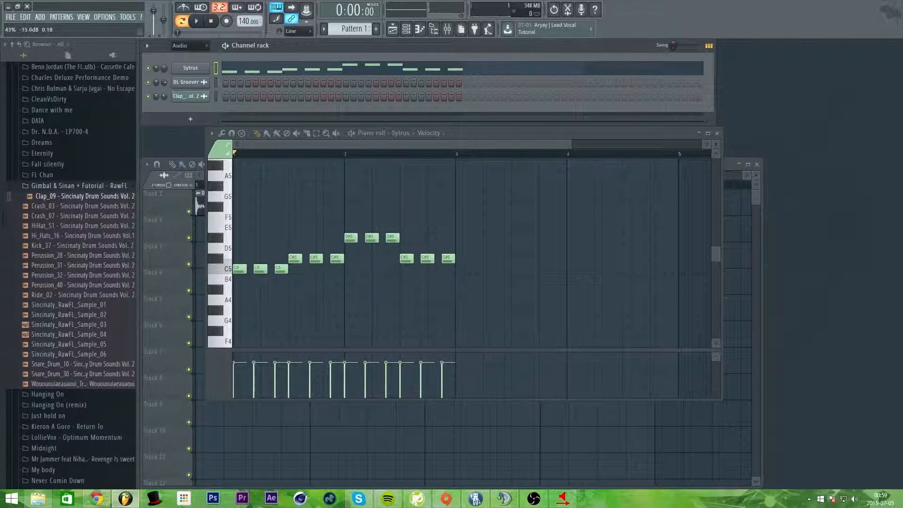
pyautogui.press('space')
pyautogui.click(216, 22)
# Open the Sytrus plugin window, move it clear of the first melody notes, and load the Bass preset Cerbera saw.
pyautogui.click(190, 69)
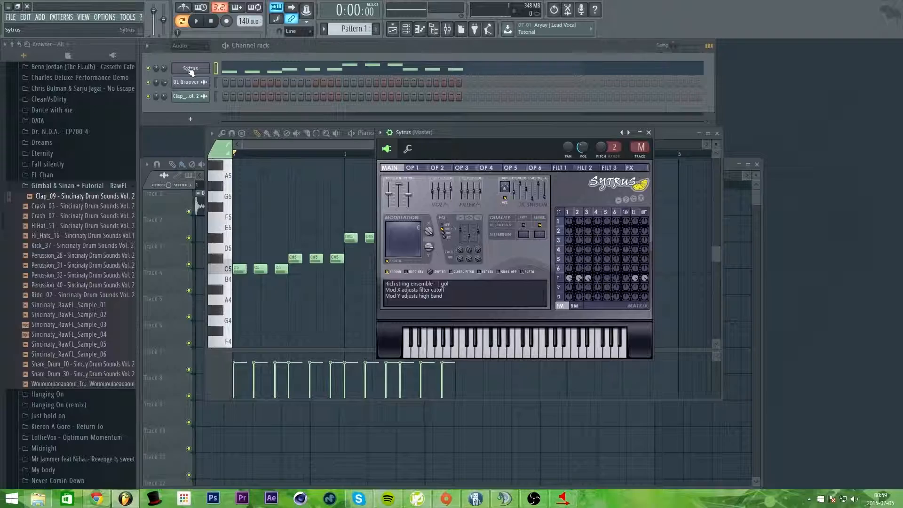
pyautogui.click(191, 69)
pyautogui.click(190, 69)
pyautogui.click(191, 68)
pyautogui.click(191, 69)
pyautogui.click(191, 69)
pyautogui.click(190, 69)
pyautogui.moveTo(522, 134); pyautogui.dragTo(589, 164)
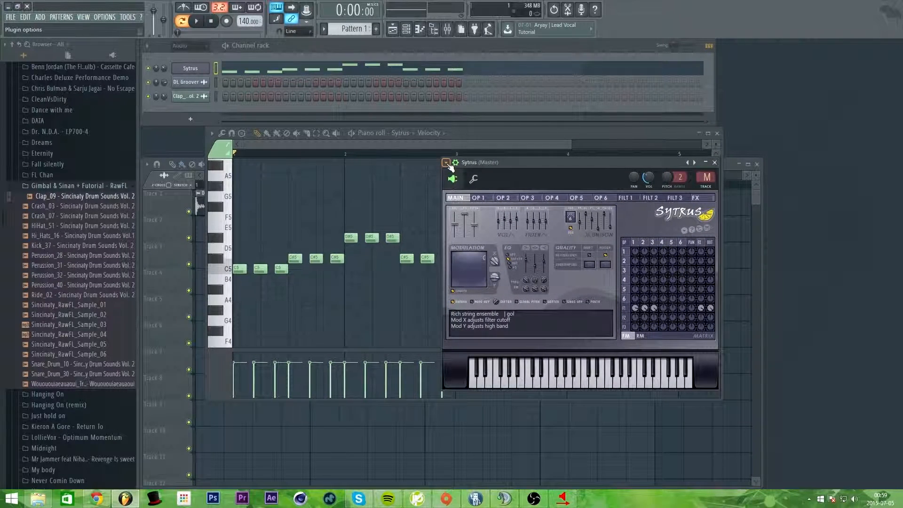
pyautogui.click(446, 163)
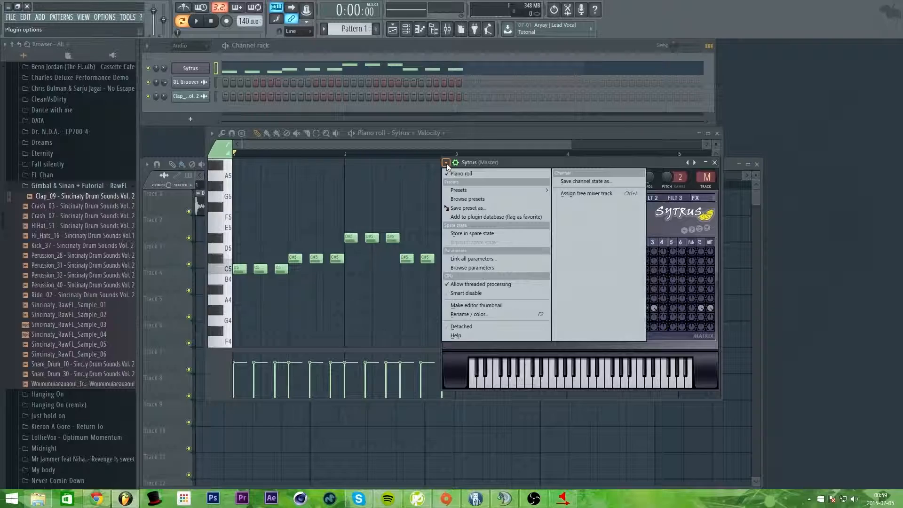
pyautogui.moveTo(451, 189)
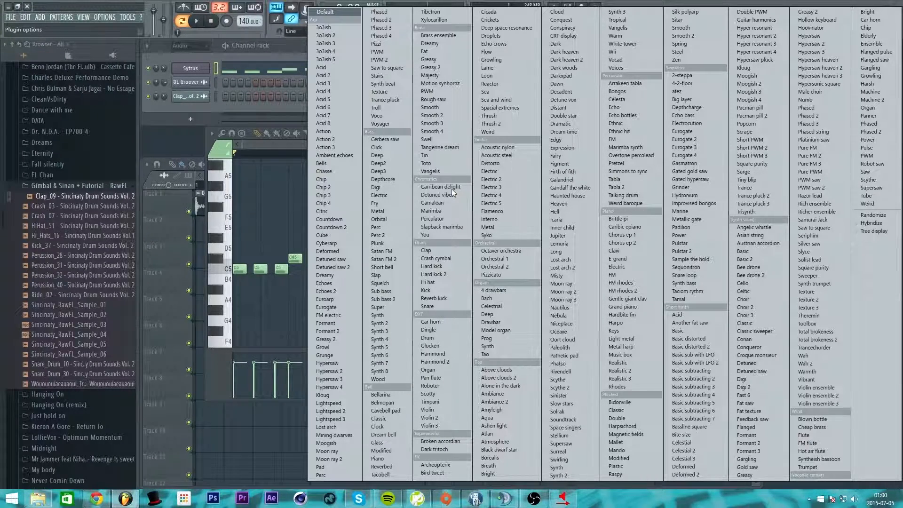
pyautogui.click(389, 139)
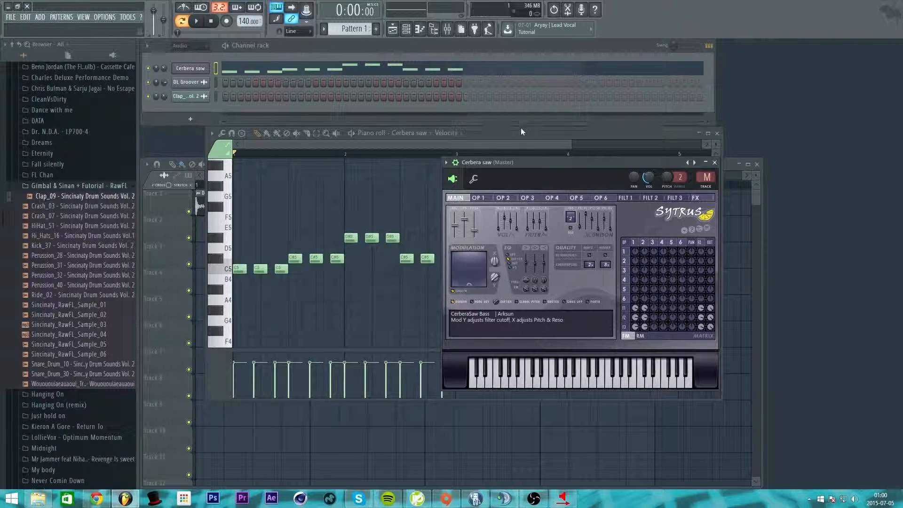
# Bring the piano roll to the front and play the pattern with the Cerbera saw sound.
pyautogui.click(504, 135)
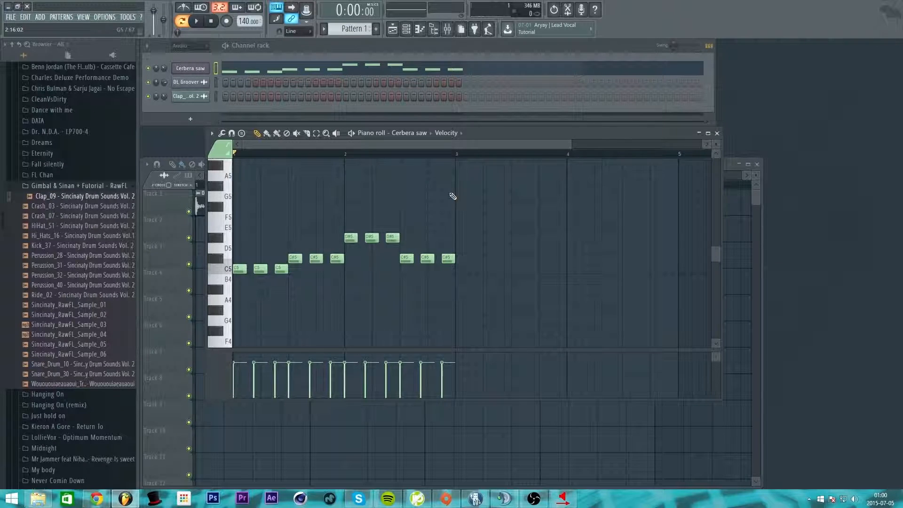
pyautogui.press('space')
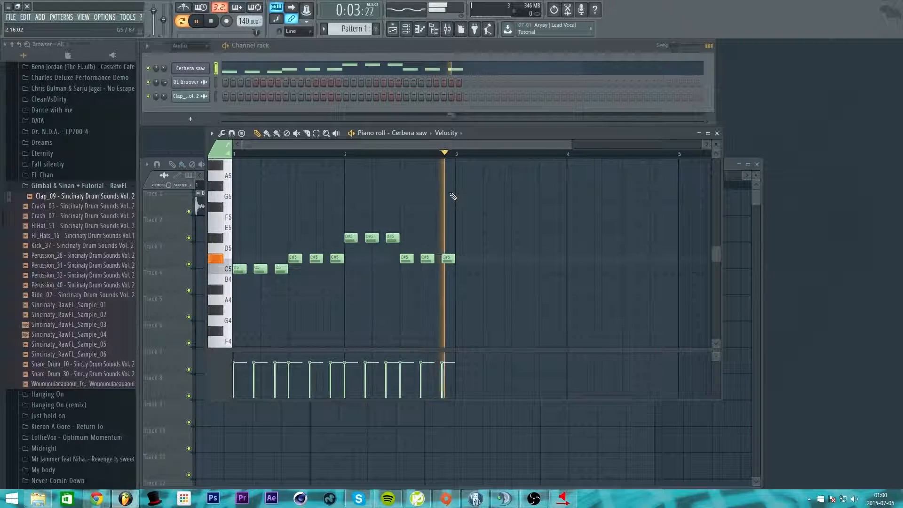
pyautogui.press('space')
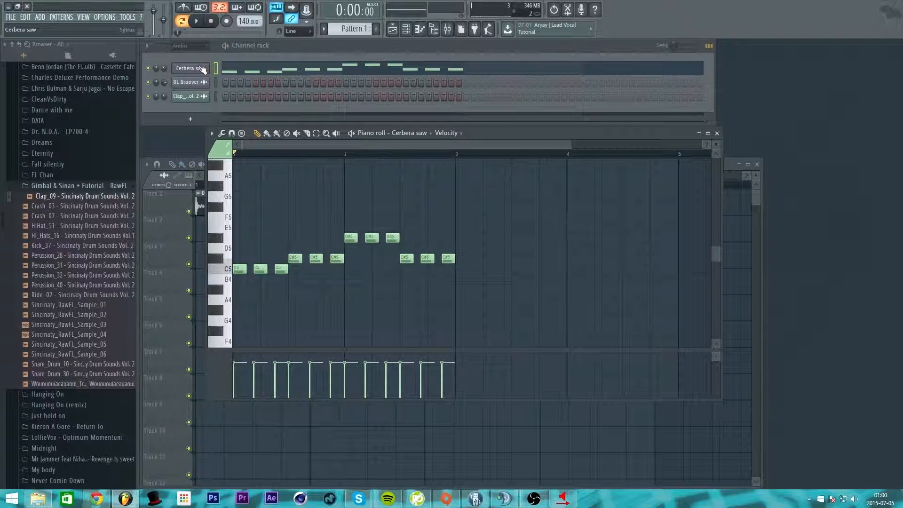
# Reopen the channel's plugin, load the Acoustic nylon guitar preset, and play the pattern with it.
pyautogui.click(201, 69)
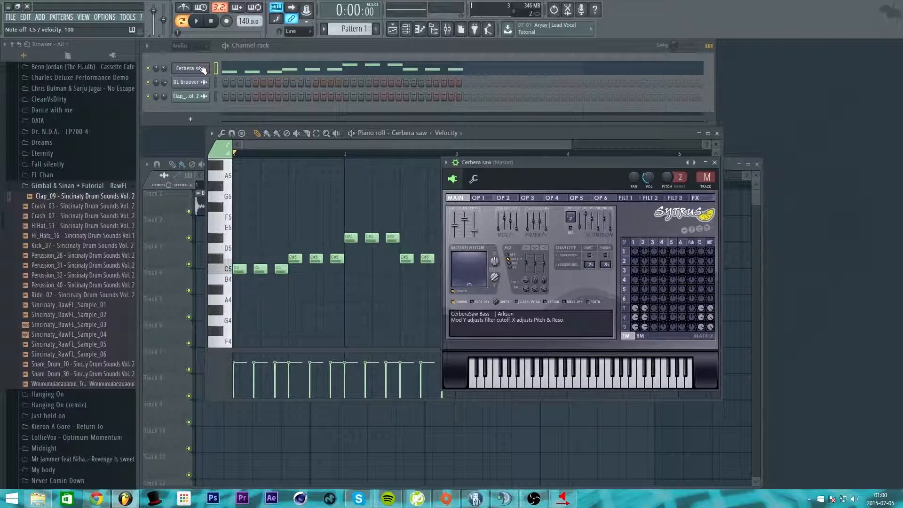
pyautogui.click(445, 163)
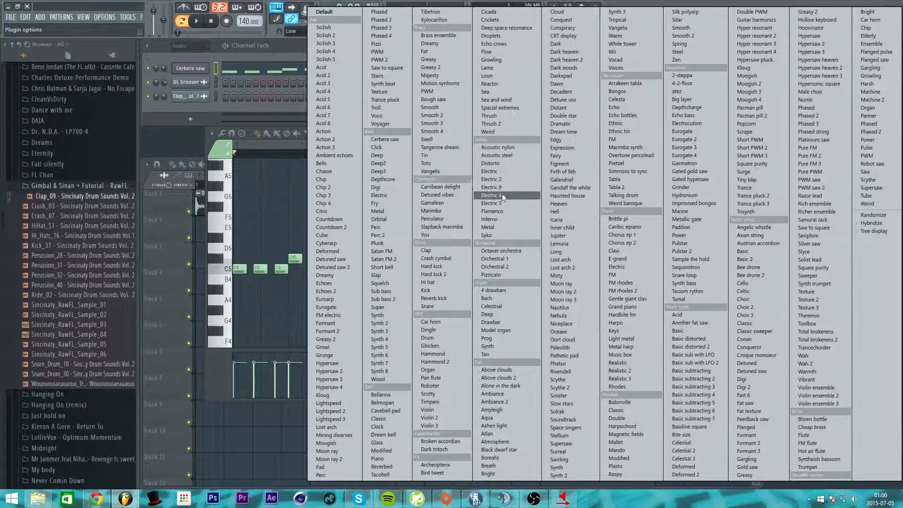
pyautogui.click(503, 148)
pyautogui.press('space')
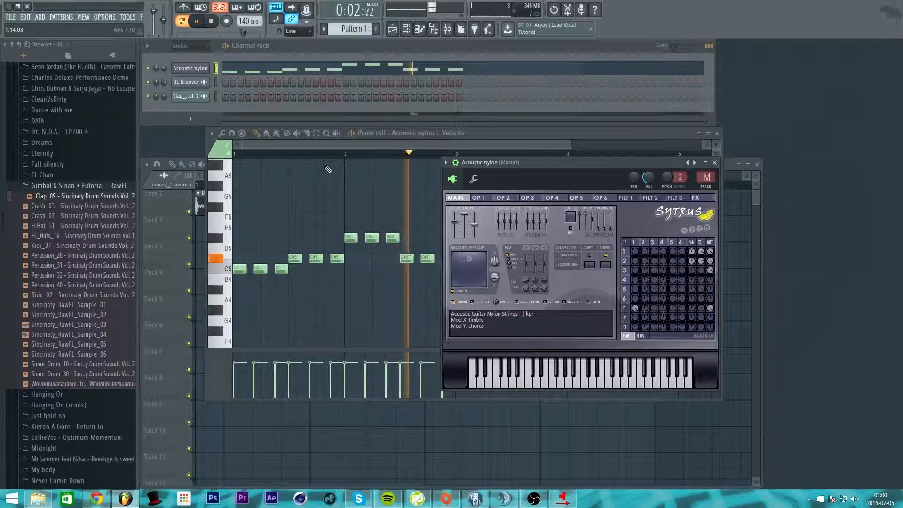
pyautogui.press('space')
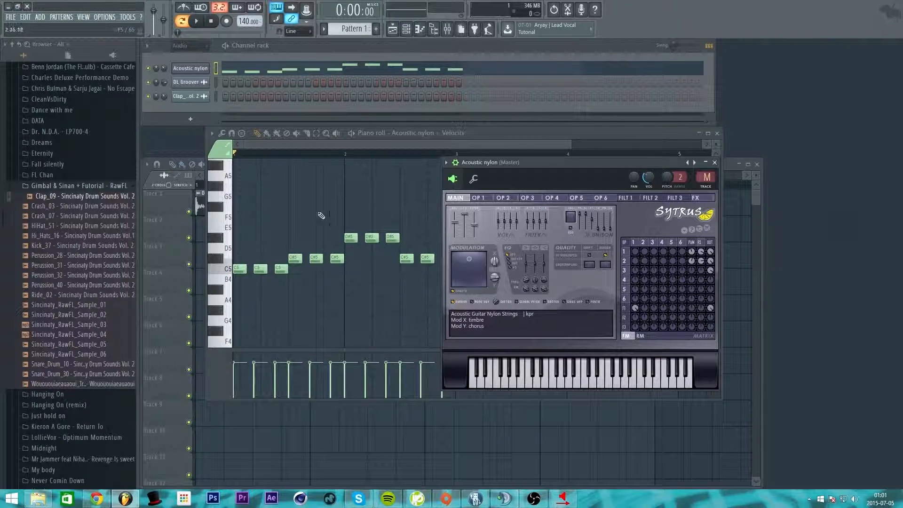
# Replace the melody channel's Acoustic nylon instrument with Harmor and move its plugin window near the channel rack.
pyautogui.rightClick(195, 70)
pyautogui.moveTo(237, 114)
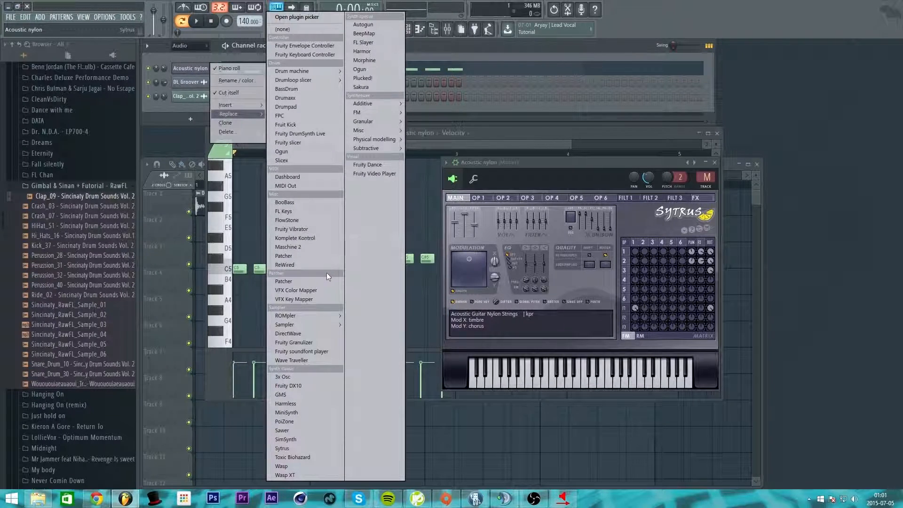
pyautogui.click(366, 52)
pyautogui.moveTo(547, 163); pyautogui.dragTo(372, 82)
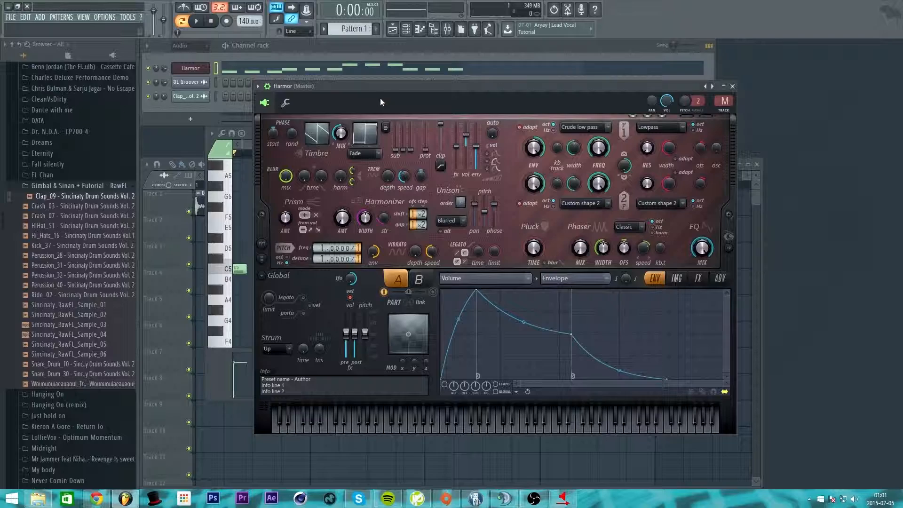
# Load the Rhodes keyboard preset in Harmor and play the pattern with it.
pyautogui.click(258, 86)
pyautogui.moveTo(279, 115)
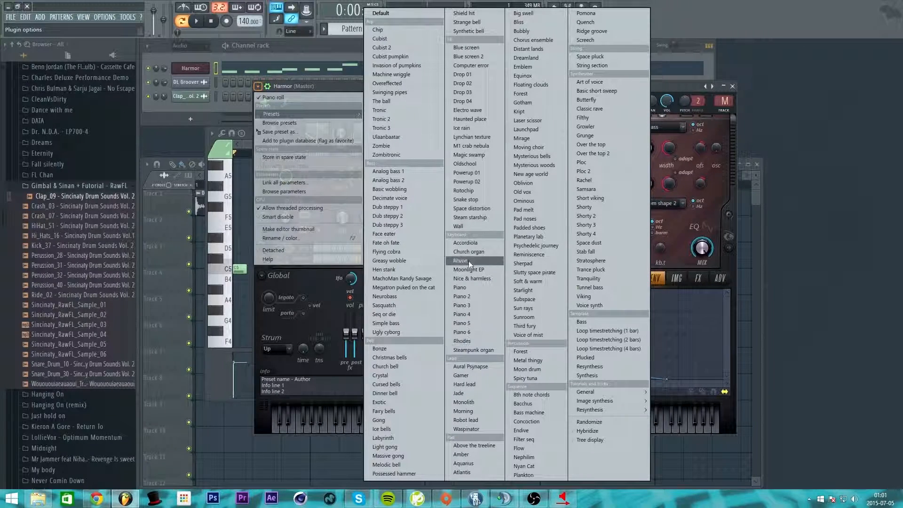
pyautogui.click(464, 341)
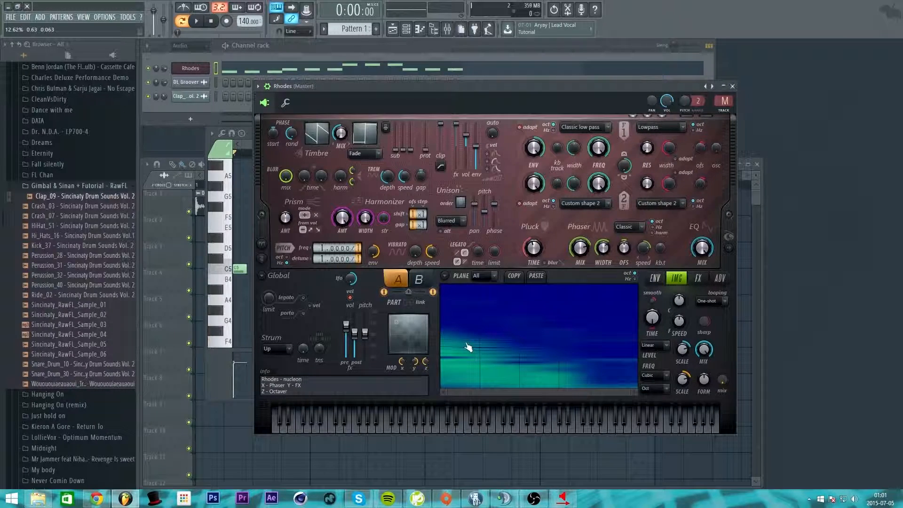
pyautogui.click(198, 22)
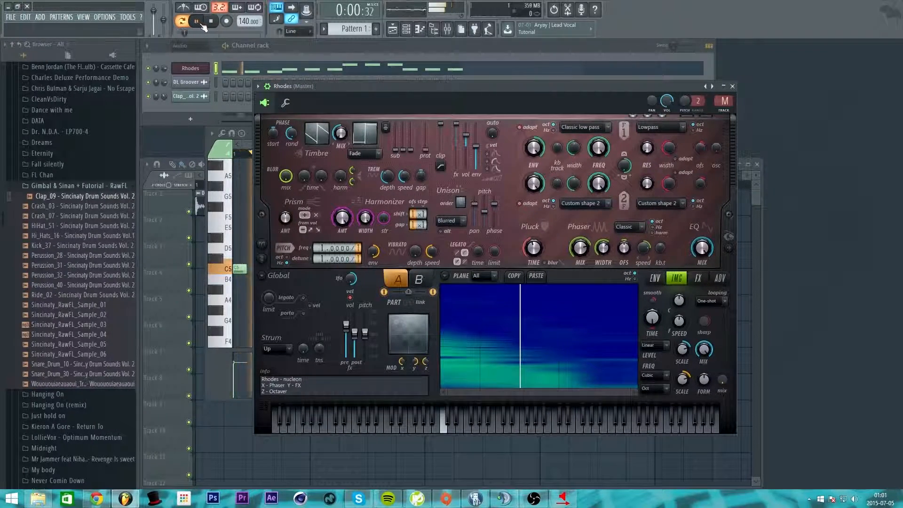
pyautogui.click(168, 67)
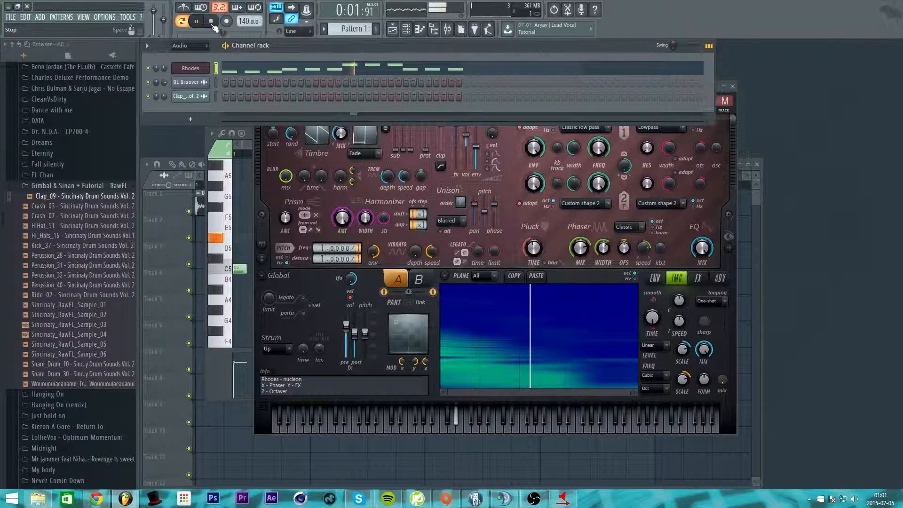
pyautogui.click(212, 24)
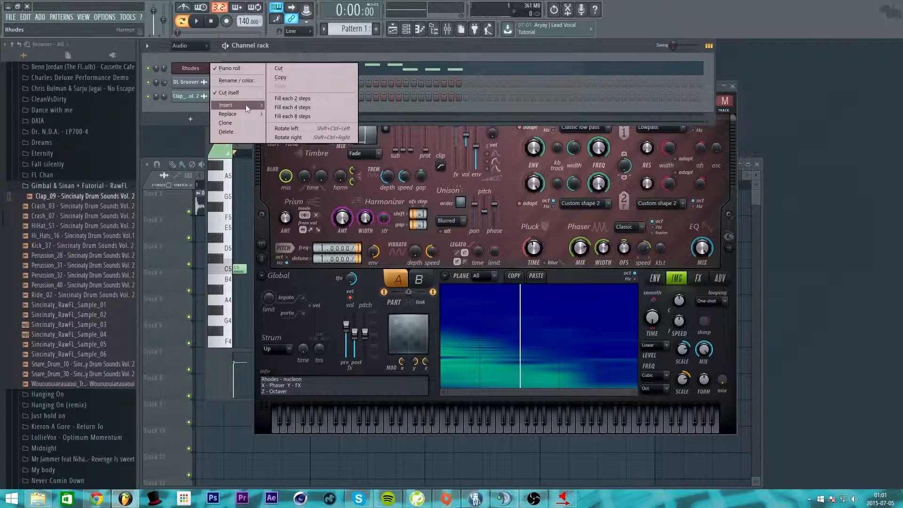
# Insert a new Sytrus channel from the Rhodes channel and load the Bass preset Cerbera saw in it.
pyautogui.moveTo(246, 105)
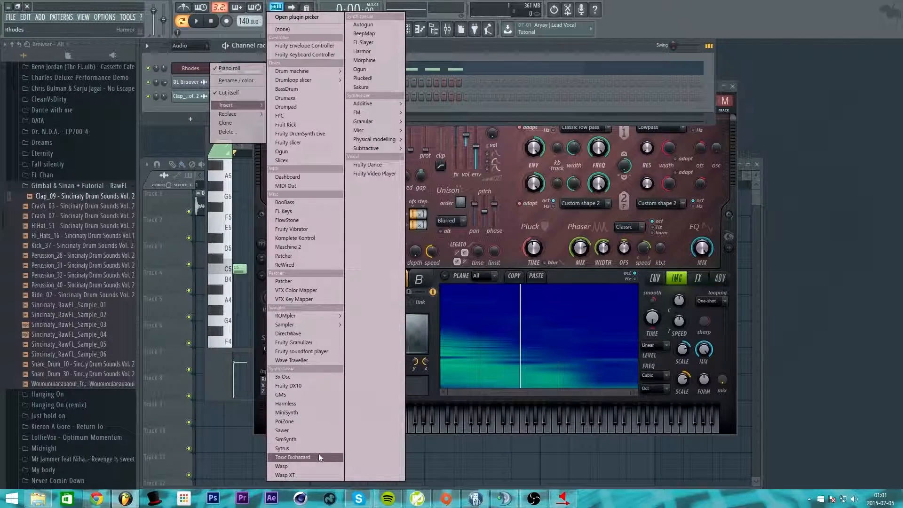
pyautogui.click(284, 439)
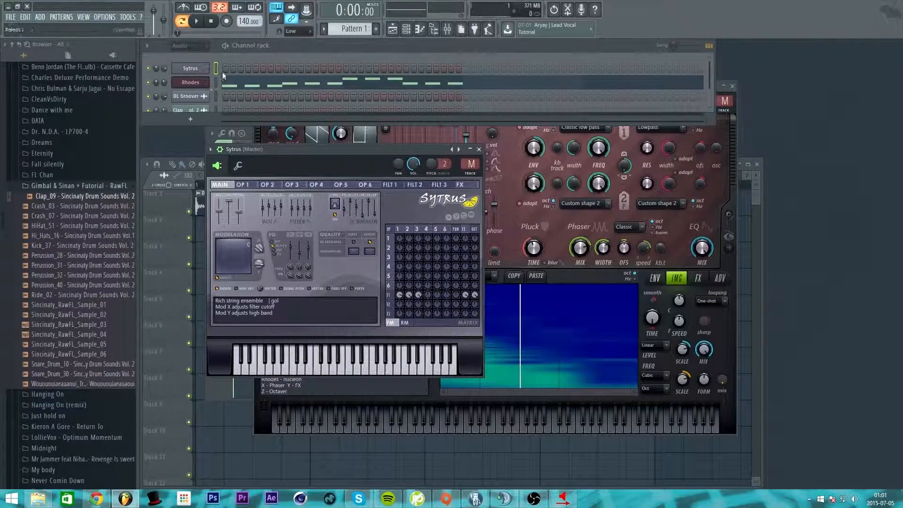
pyautogui.click(212, 149)
pyautogui.moveTo(225, 177)
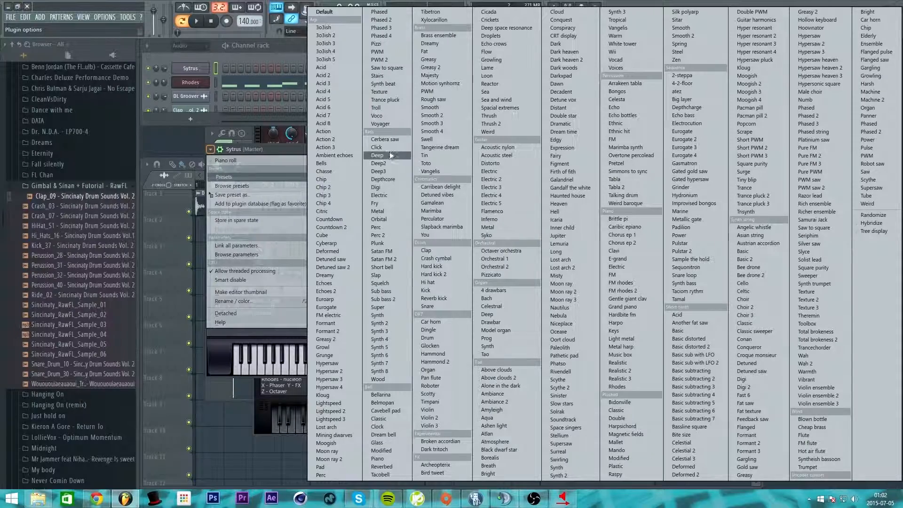
pyautogui.click(384, 140)
# Draw two C5, one G5 and three F5 notes in bar 1, three D#5 and three G5 in bar 2 for Cerbera saw, and play them.
pyautogui.rightClick(207, 66)
pyautogui.click(249, 100)
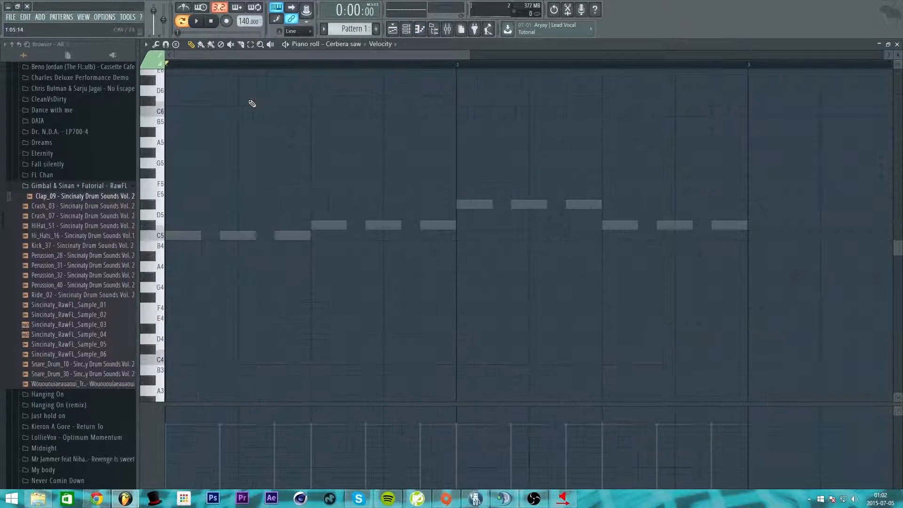
pyautogui.click(171, 236)
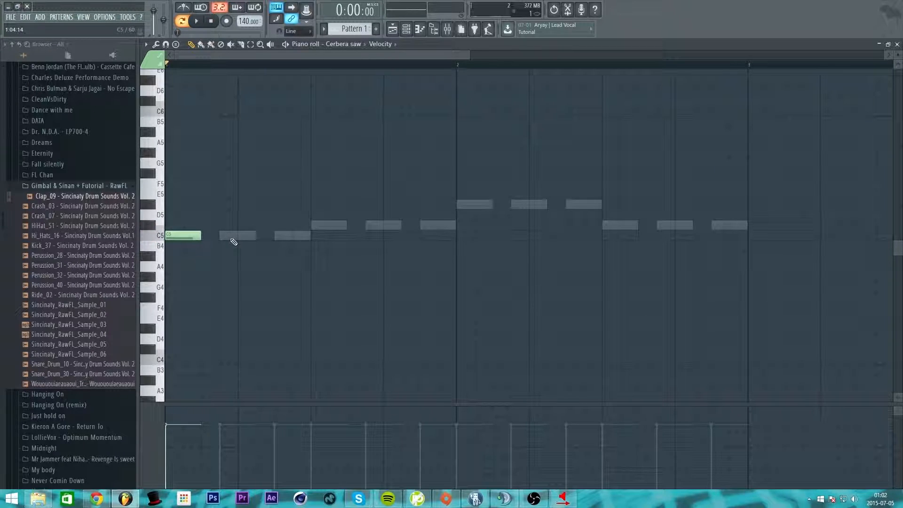
pyautogui.rightClick(178, 236)
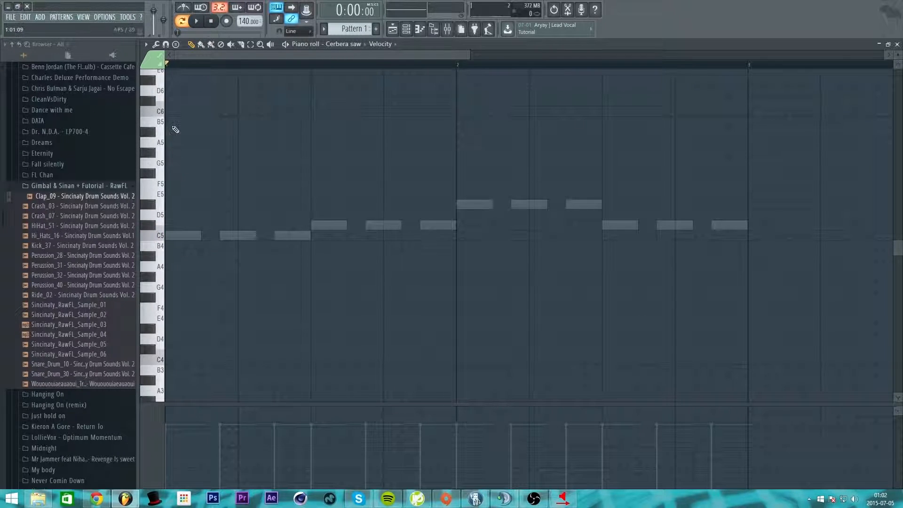
pyautogui.click(171, 164)
pyautogui.press('space')
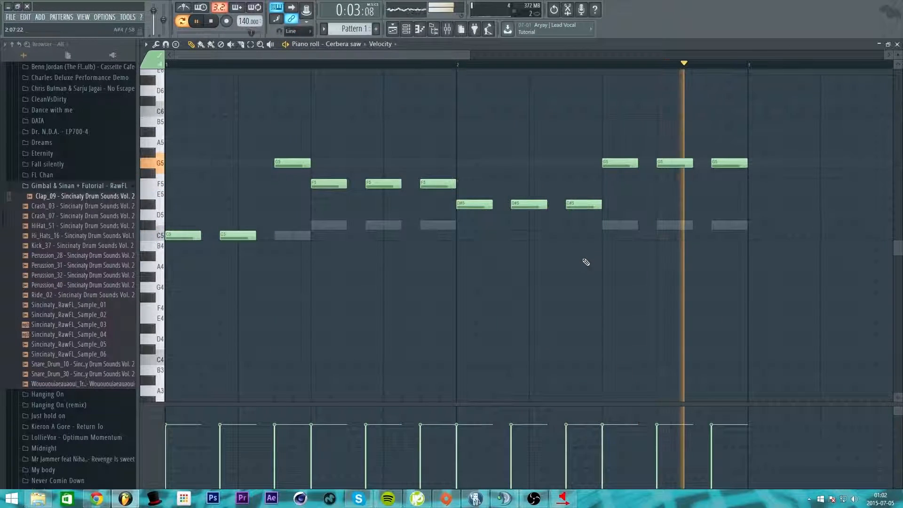
pyautogui.press('space')
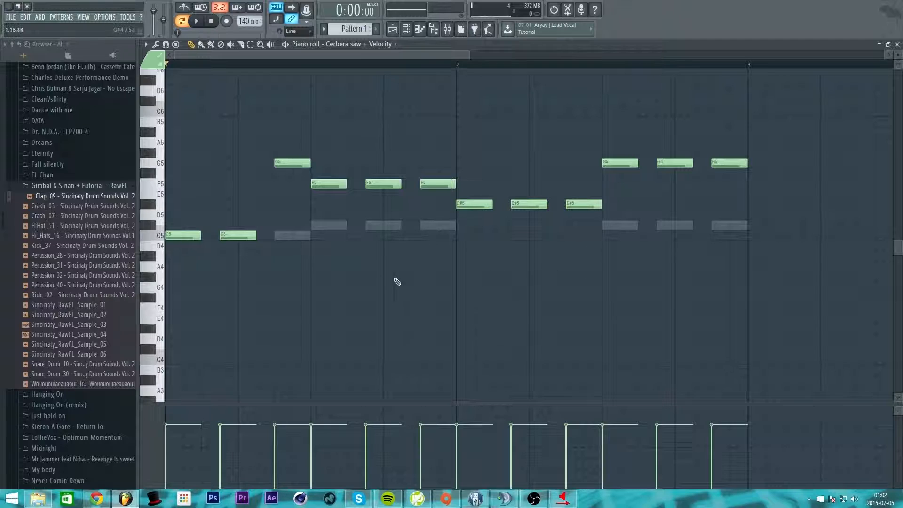
pyautogui.doubleClick(465, 45)
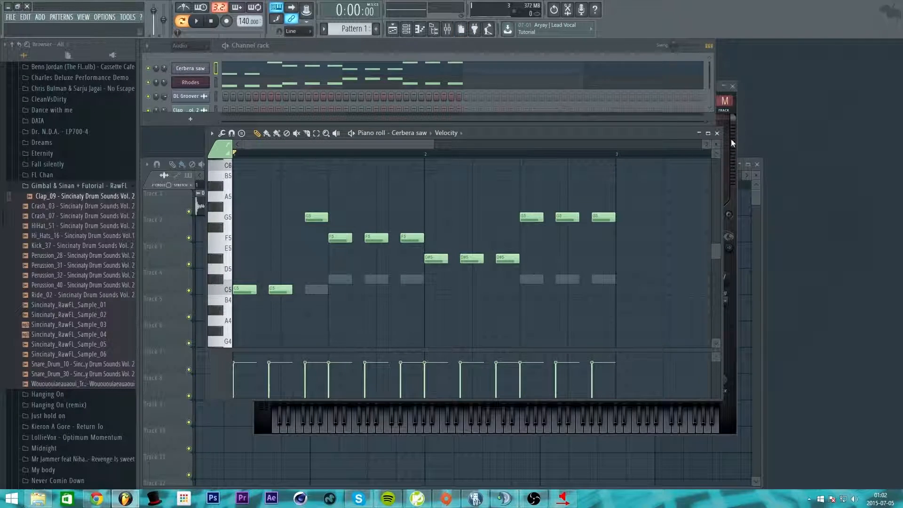
pyautogui.click(717, 133)
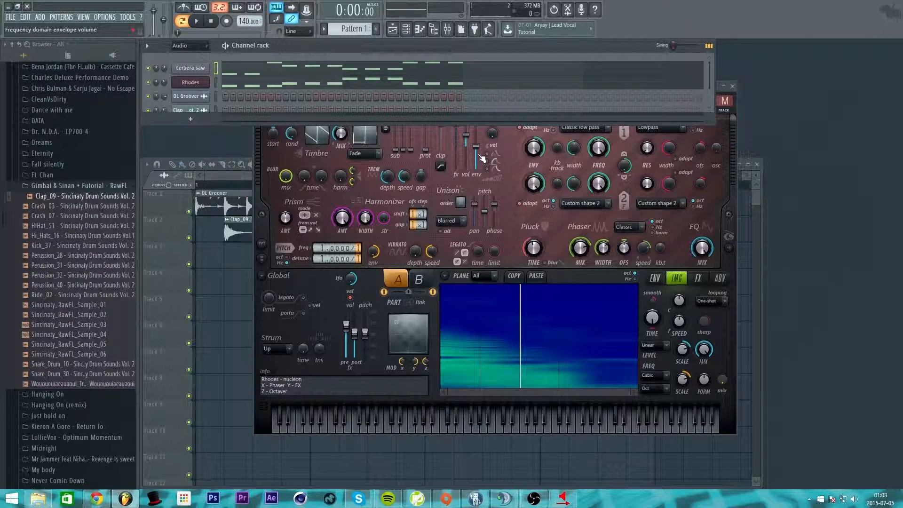
# Look through the project's patterns, return to Pattern 1, and bring the playlist to the front.
pyautogui.scroll(-1, 352, 29)
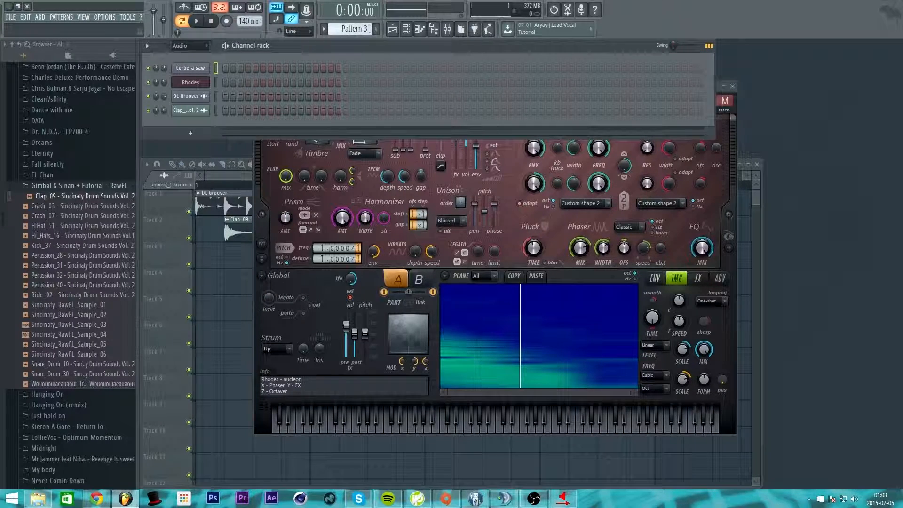
pyautogui.scroll(1, 352, 29)
pyautogui.scroll(-1, 352, 29)
pyautogui.scroll(1, 355, 28)
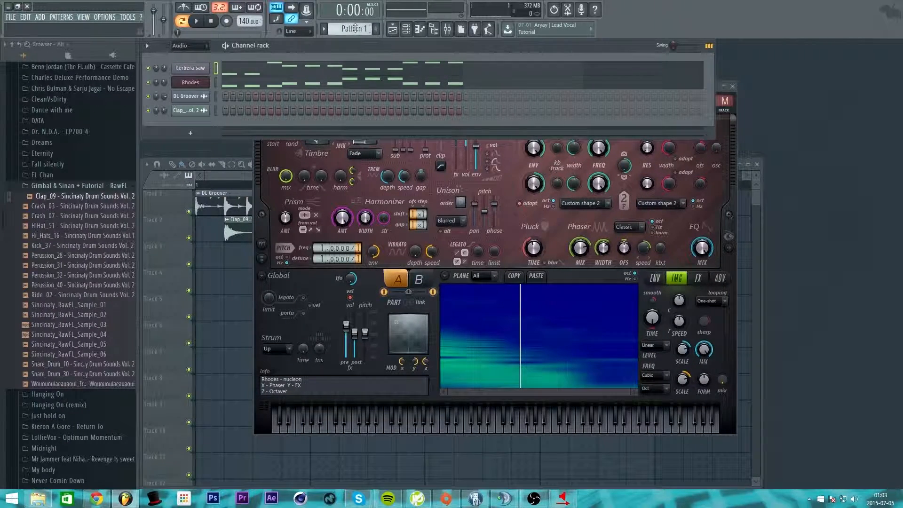
pyautogui.click(235, 163)
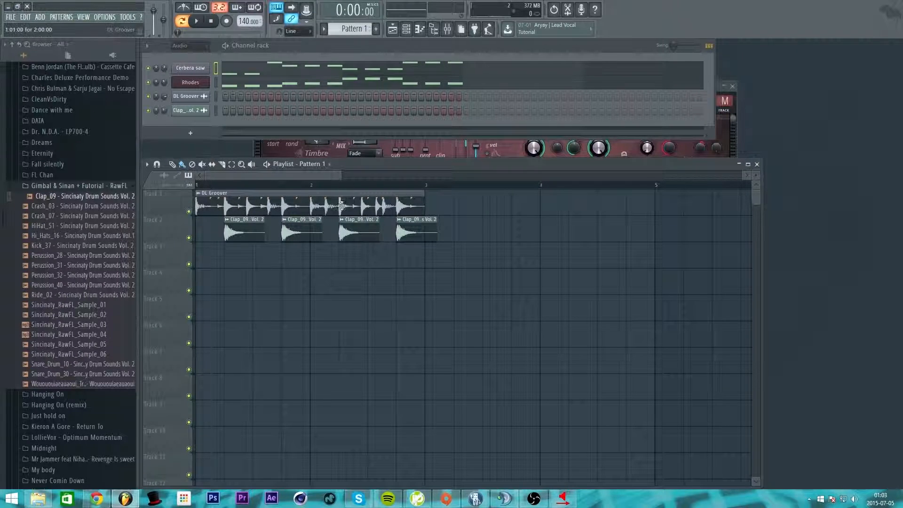